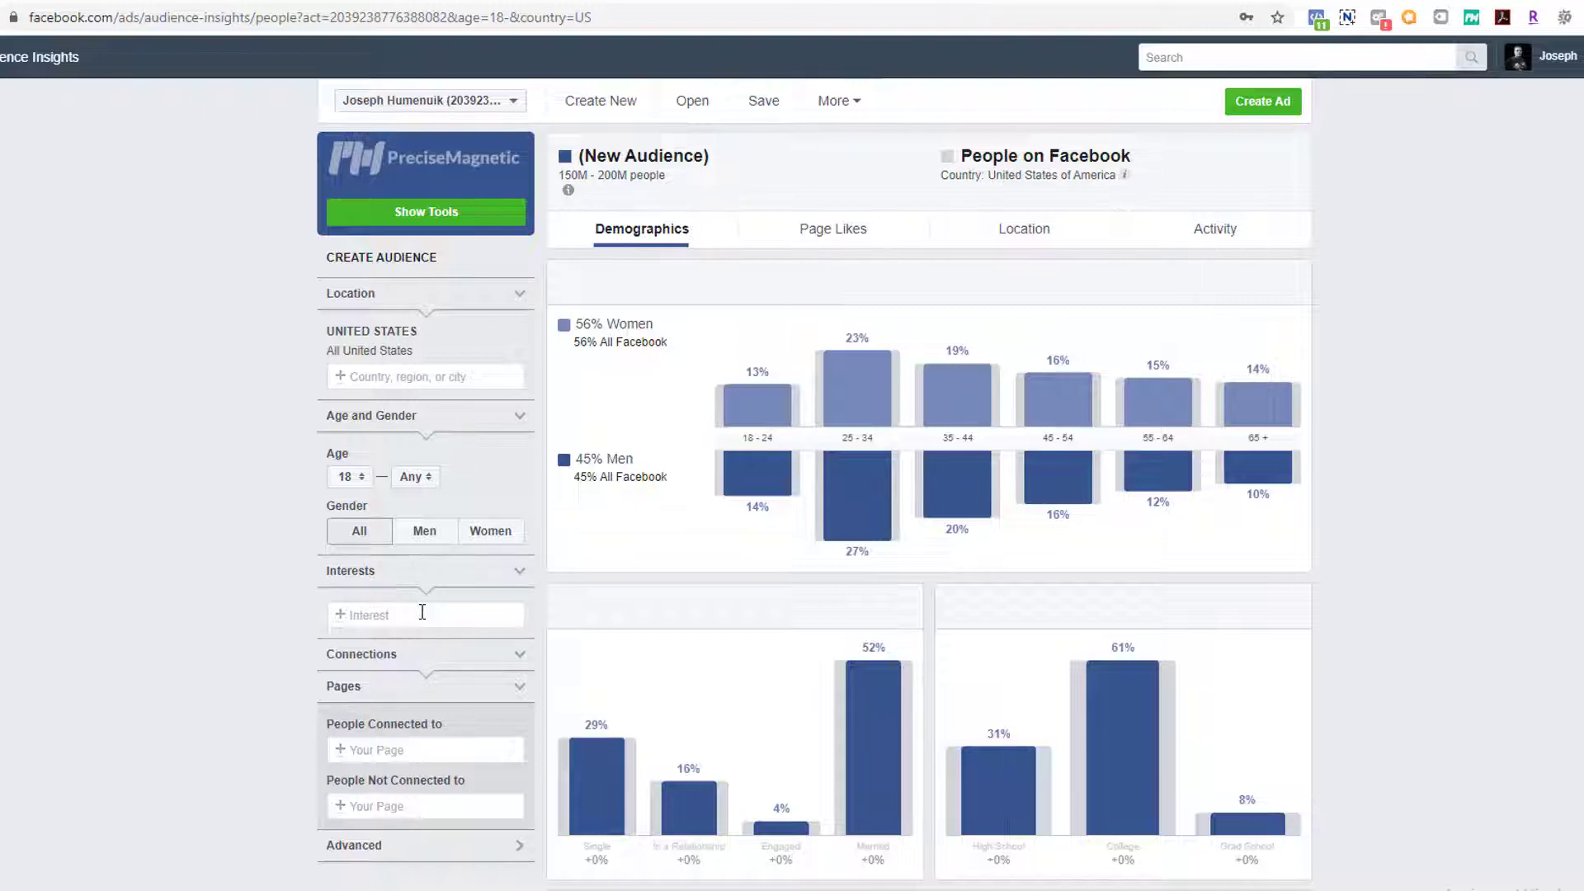
Add "Poor posture" as an interest for the new United States audience
left_click(422, 613)
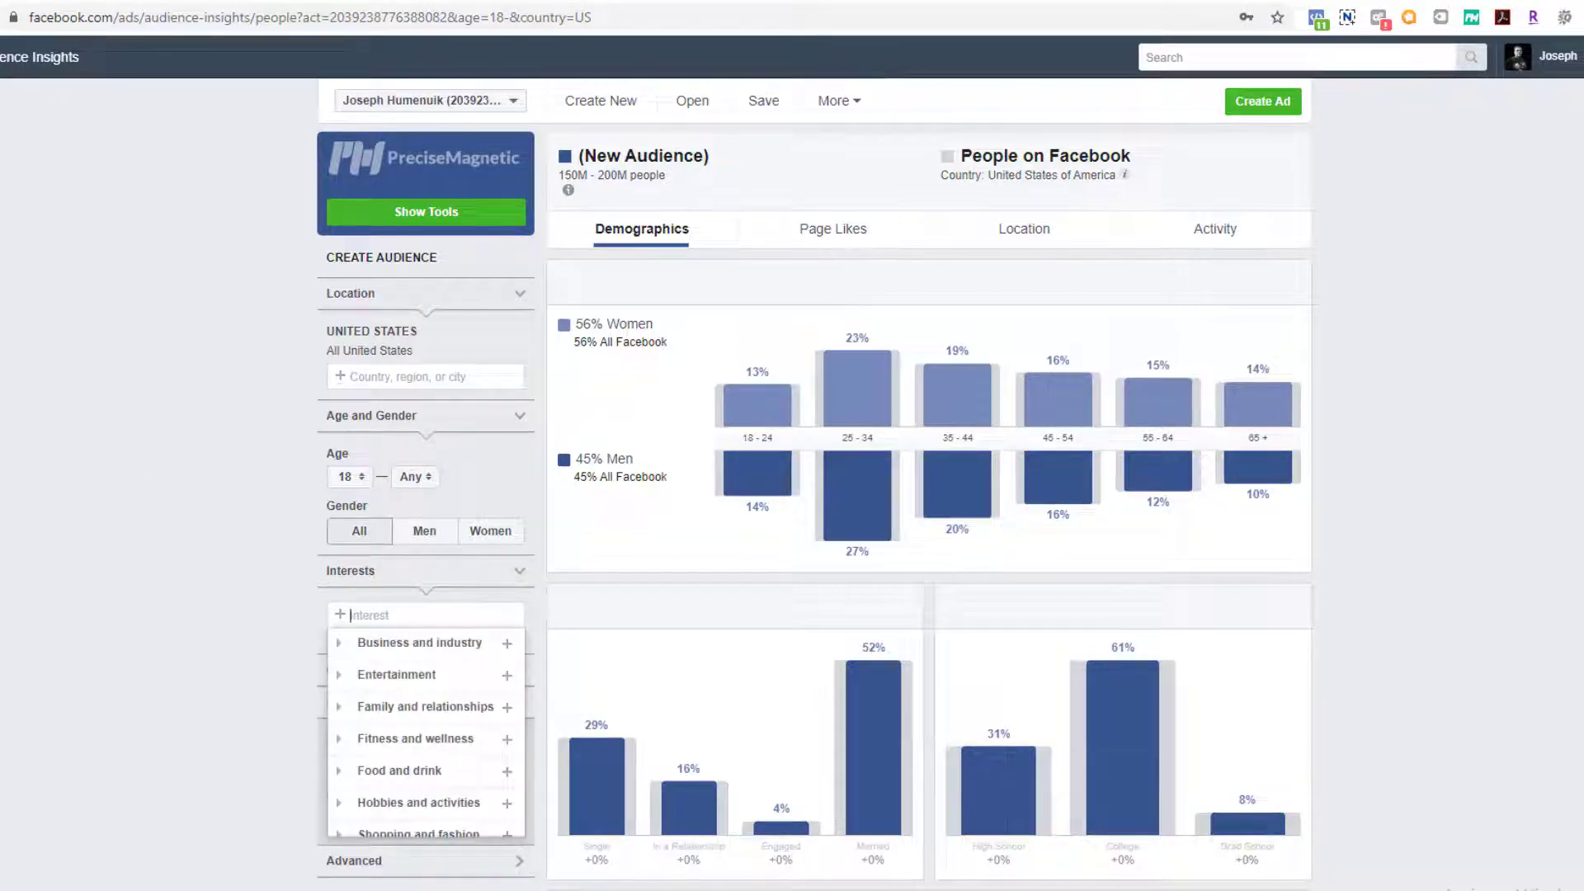
type("Poor Posture")
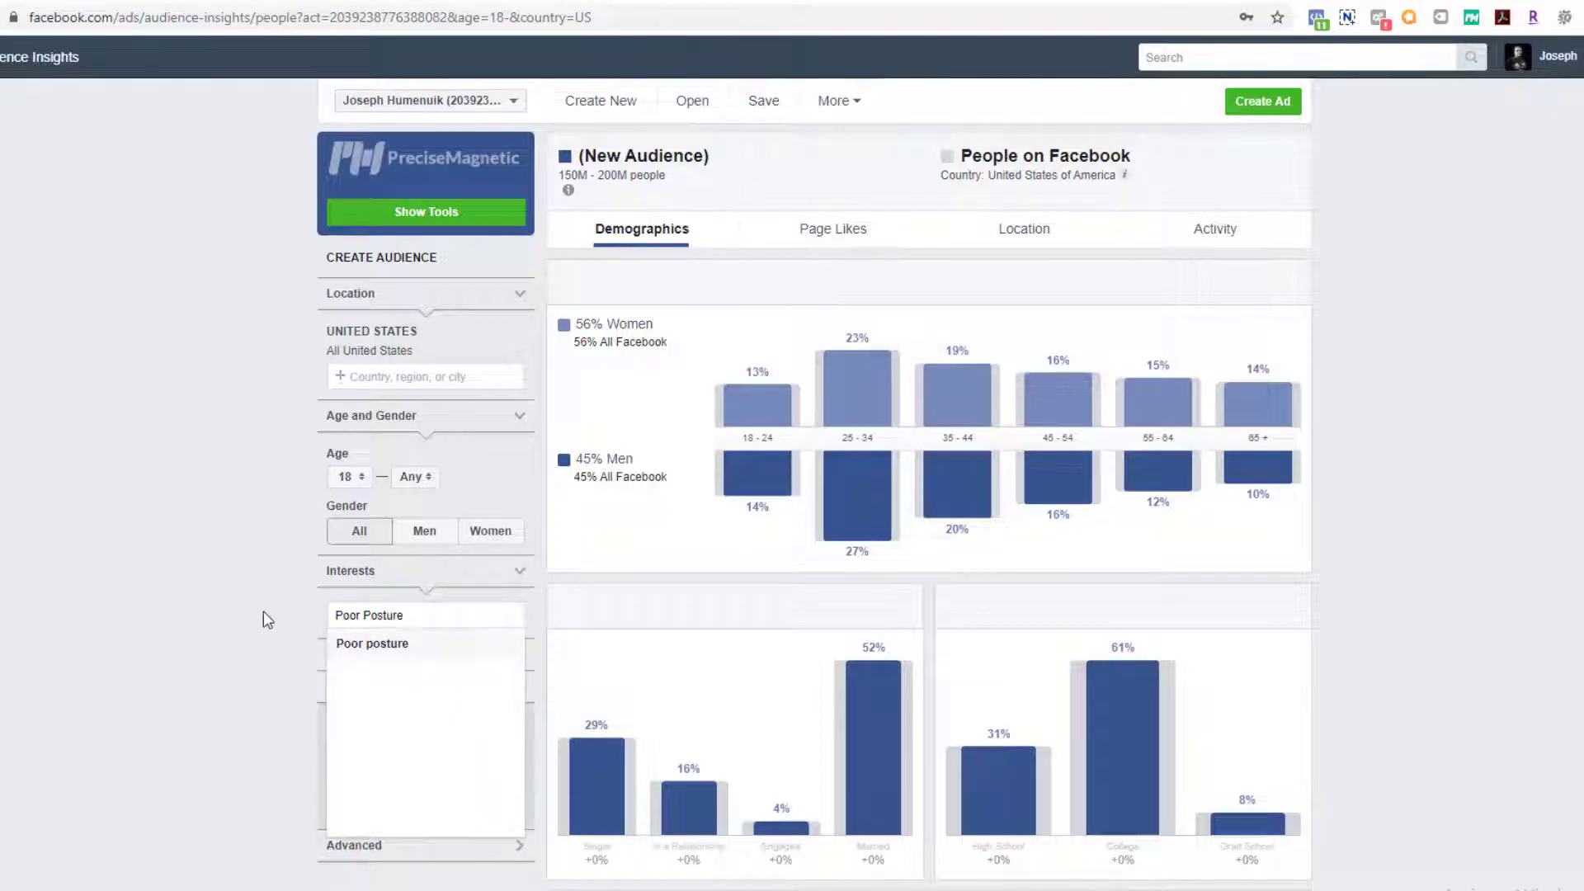
left_click(463, 649)
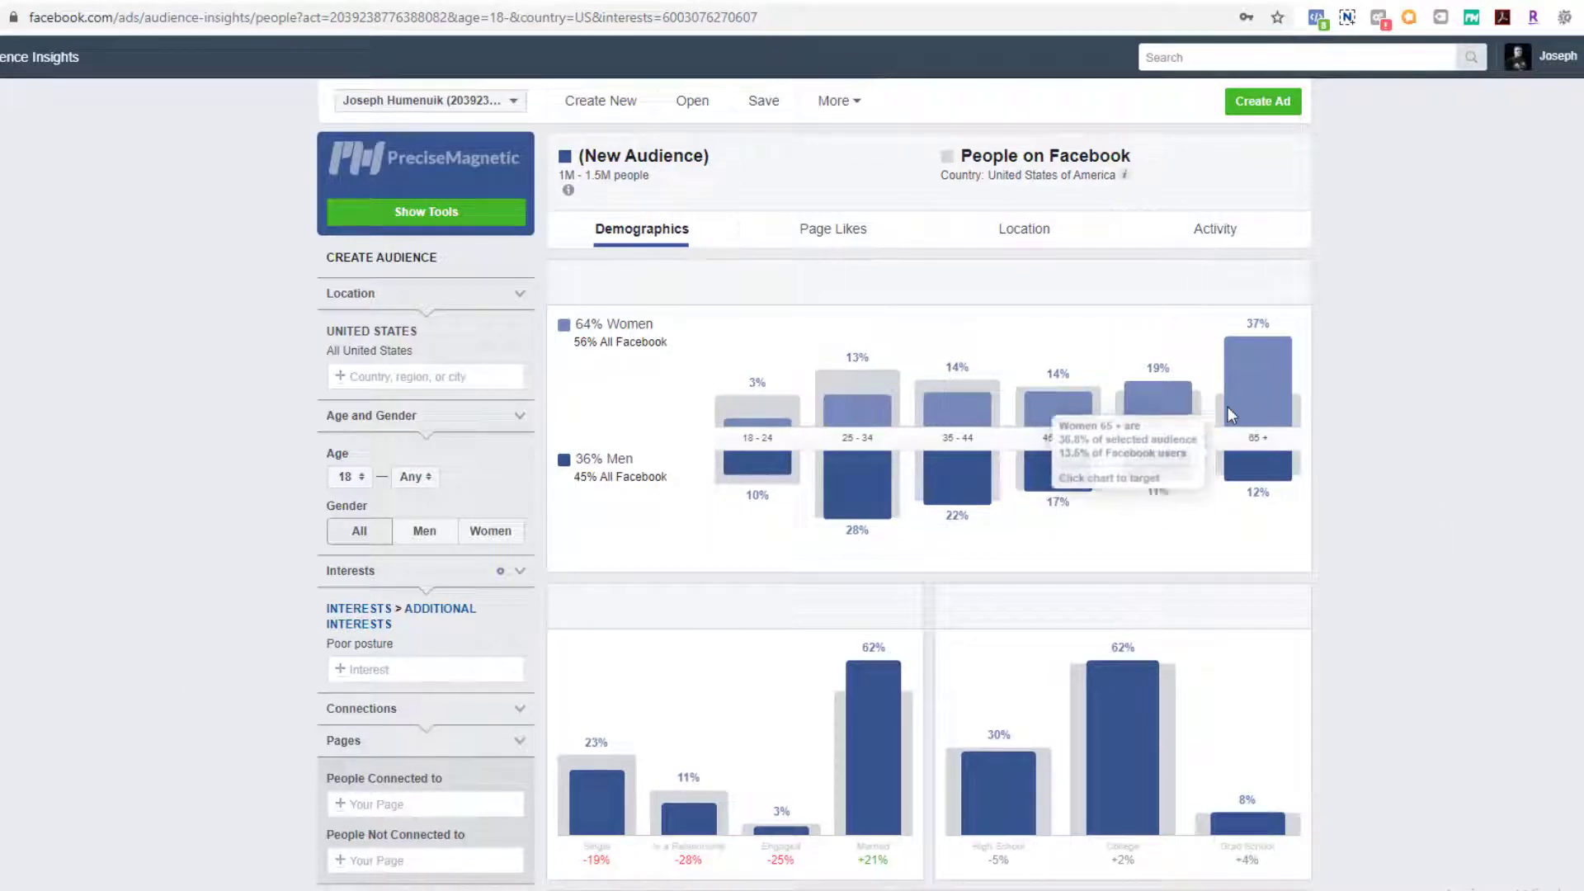
Examine the audience's age and gender distribution for women and men, especially the 65+ group
mouse_move(1226, 406)
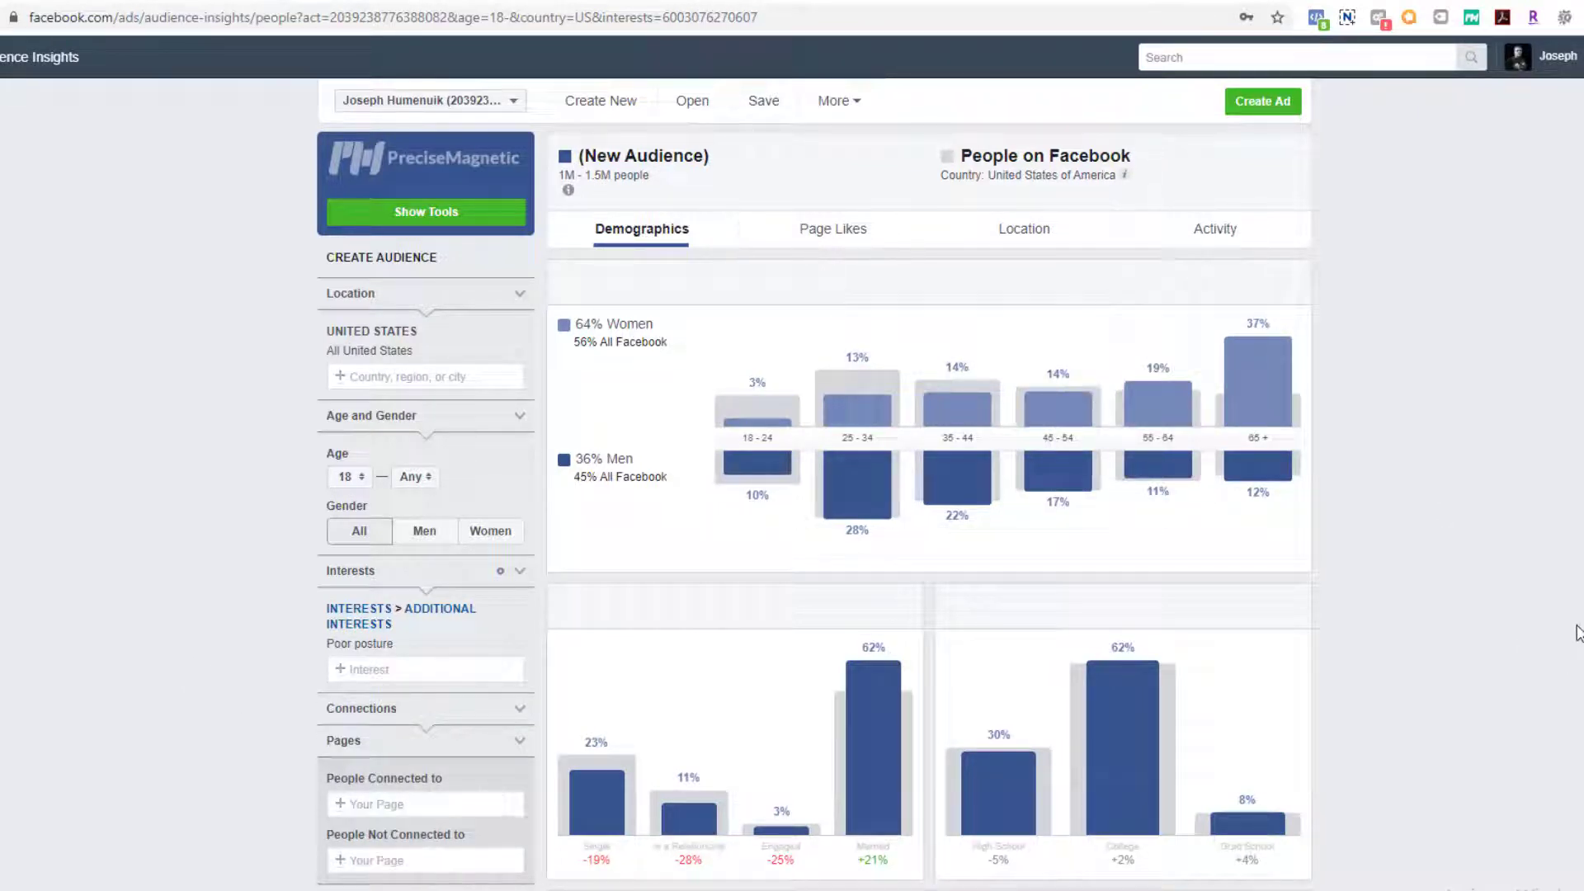
mouse_move(1290, 384)
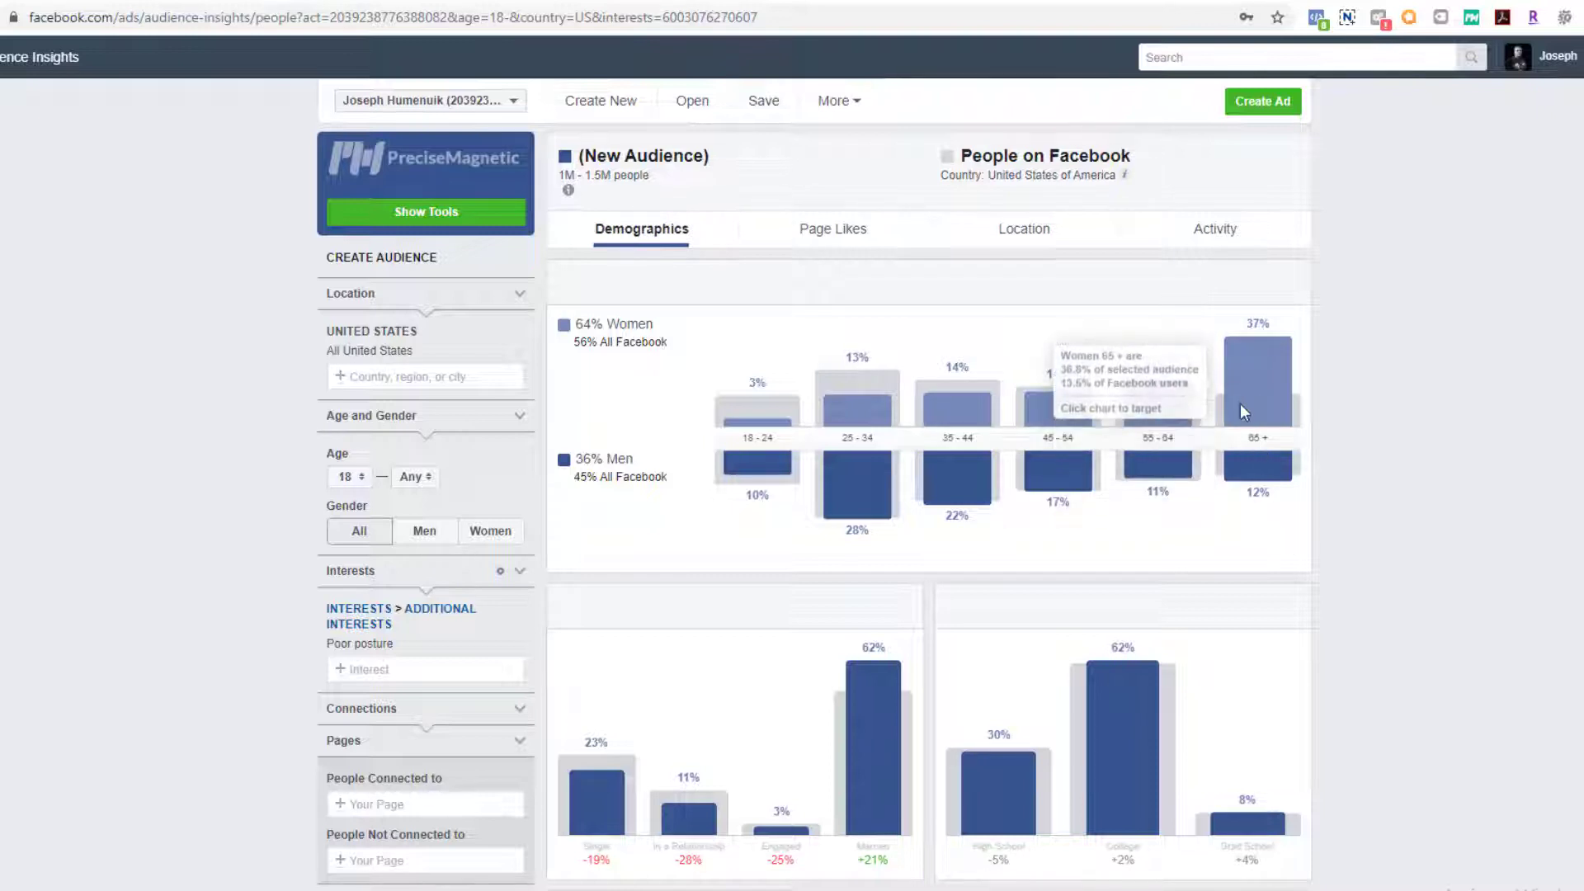
mouse_move(1235, 471)
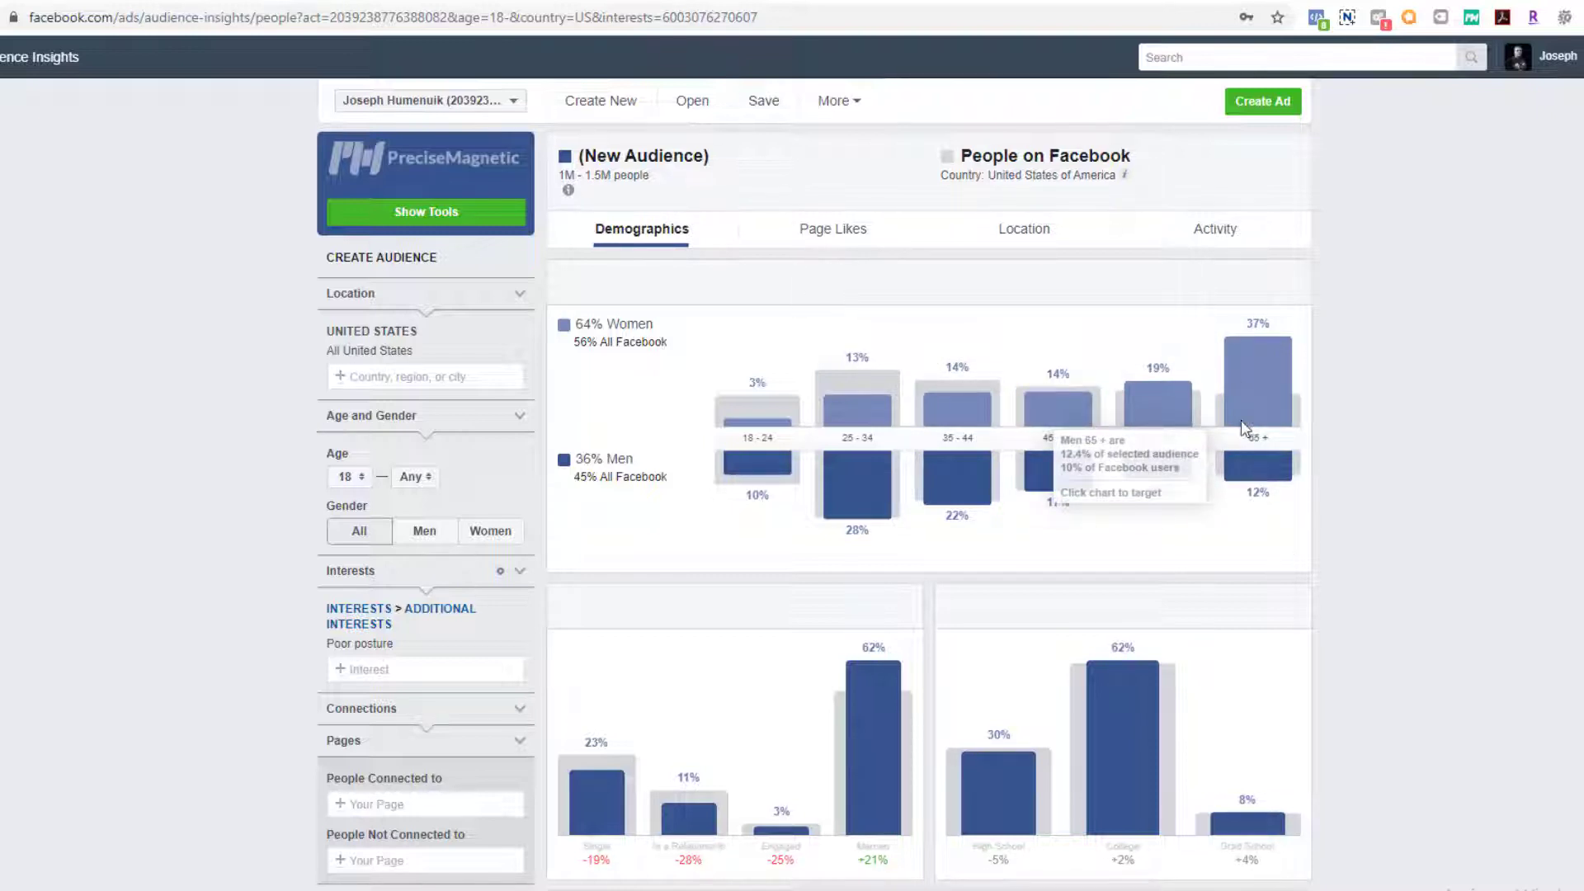
mouse_move(1281, 474)
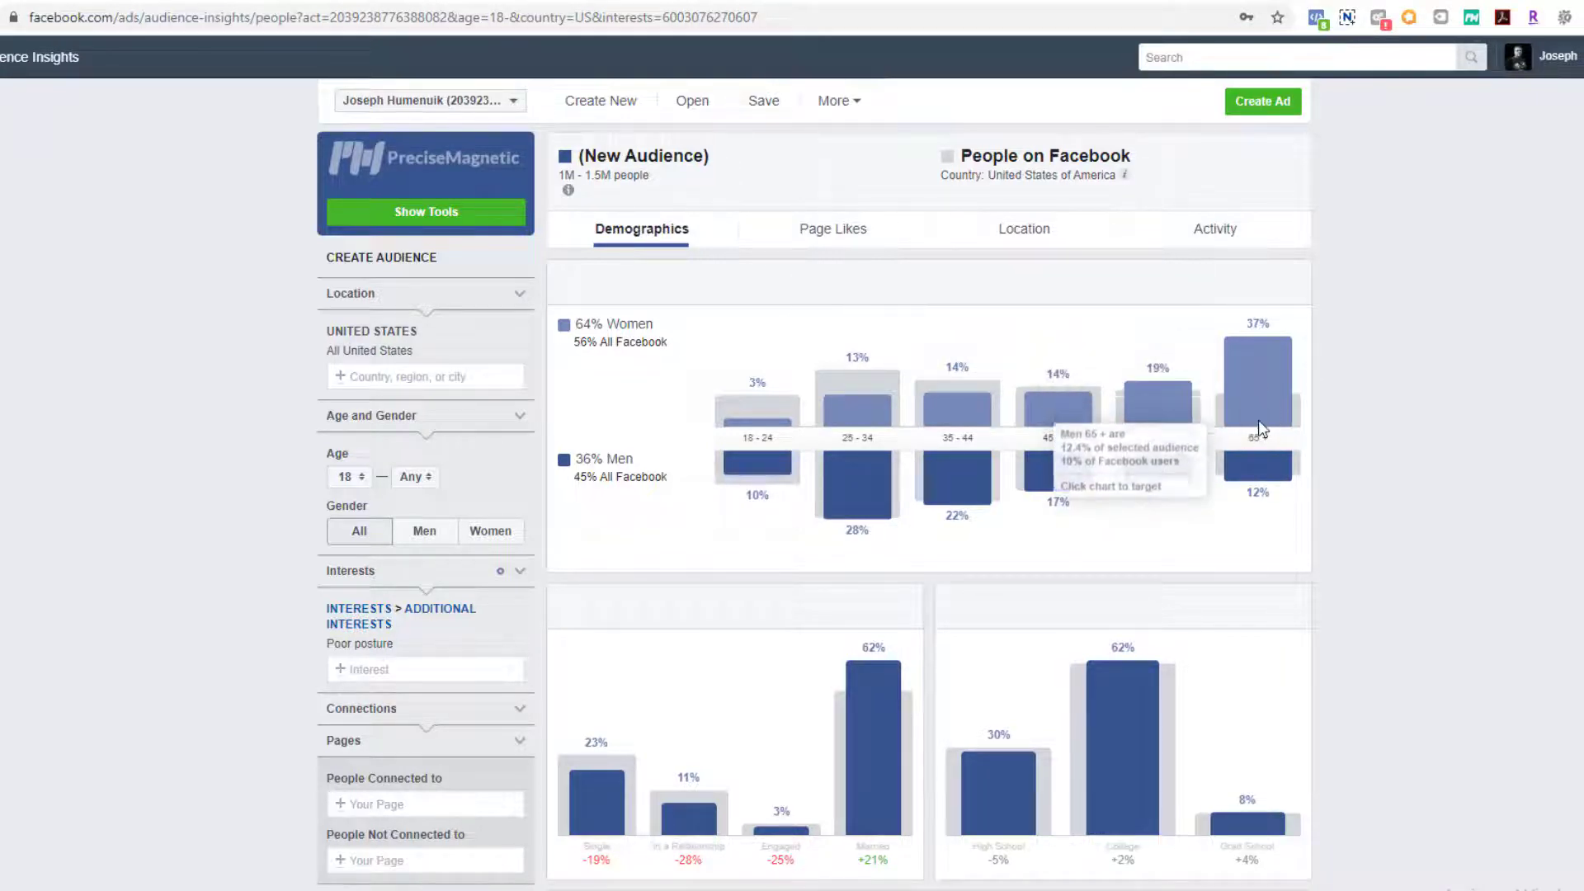
mouse_move(751, 467)
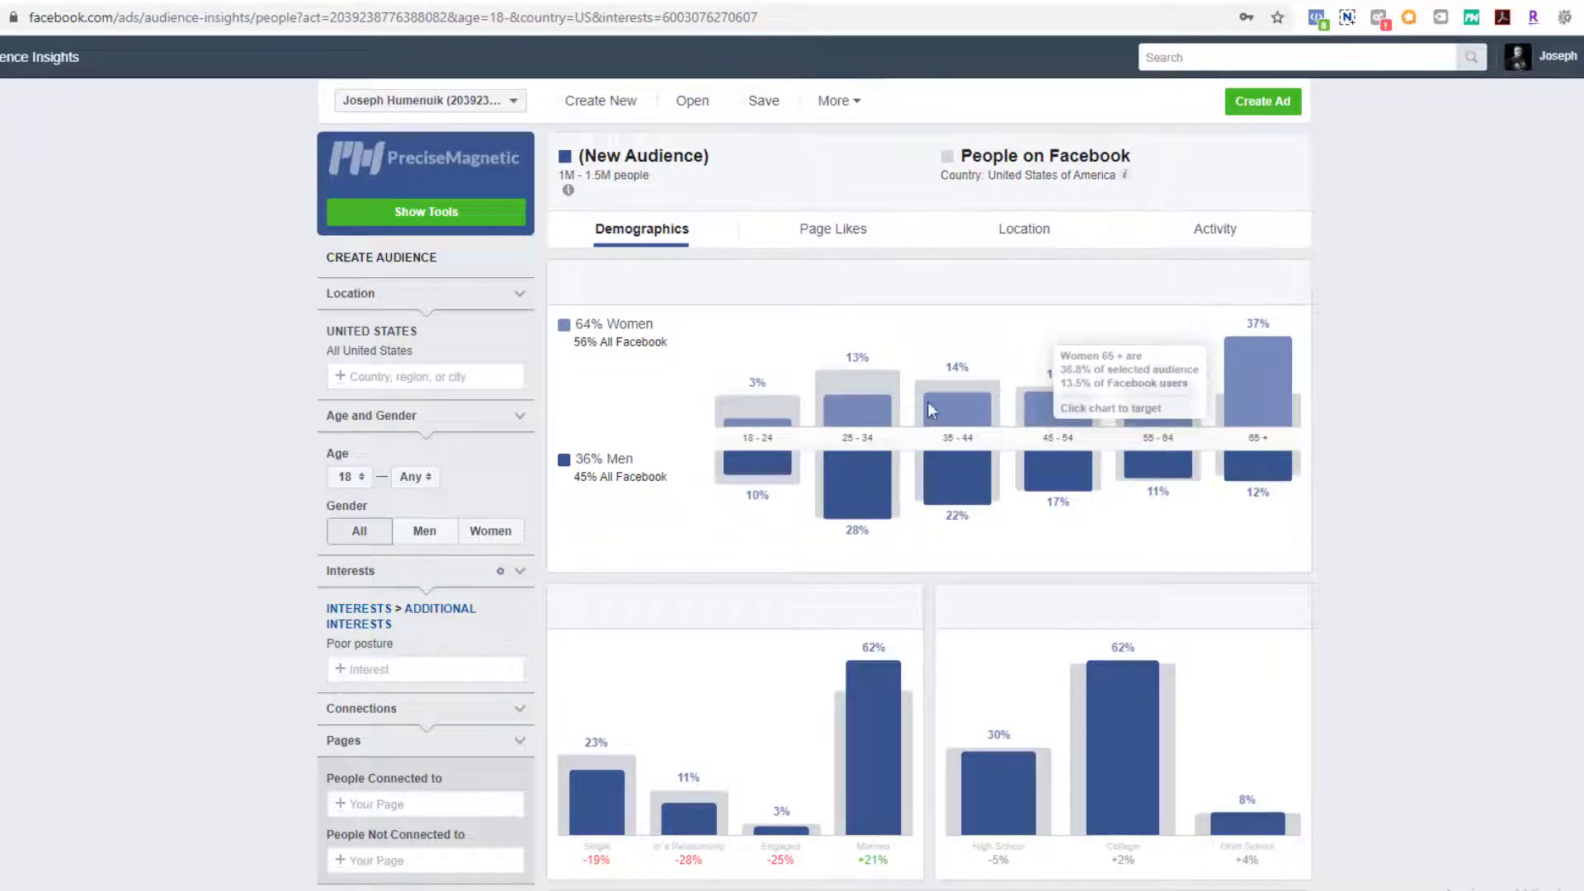
mouse_move(866, 391)
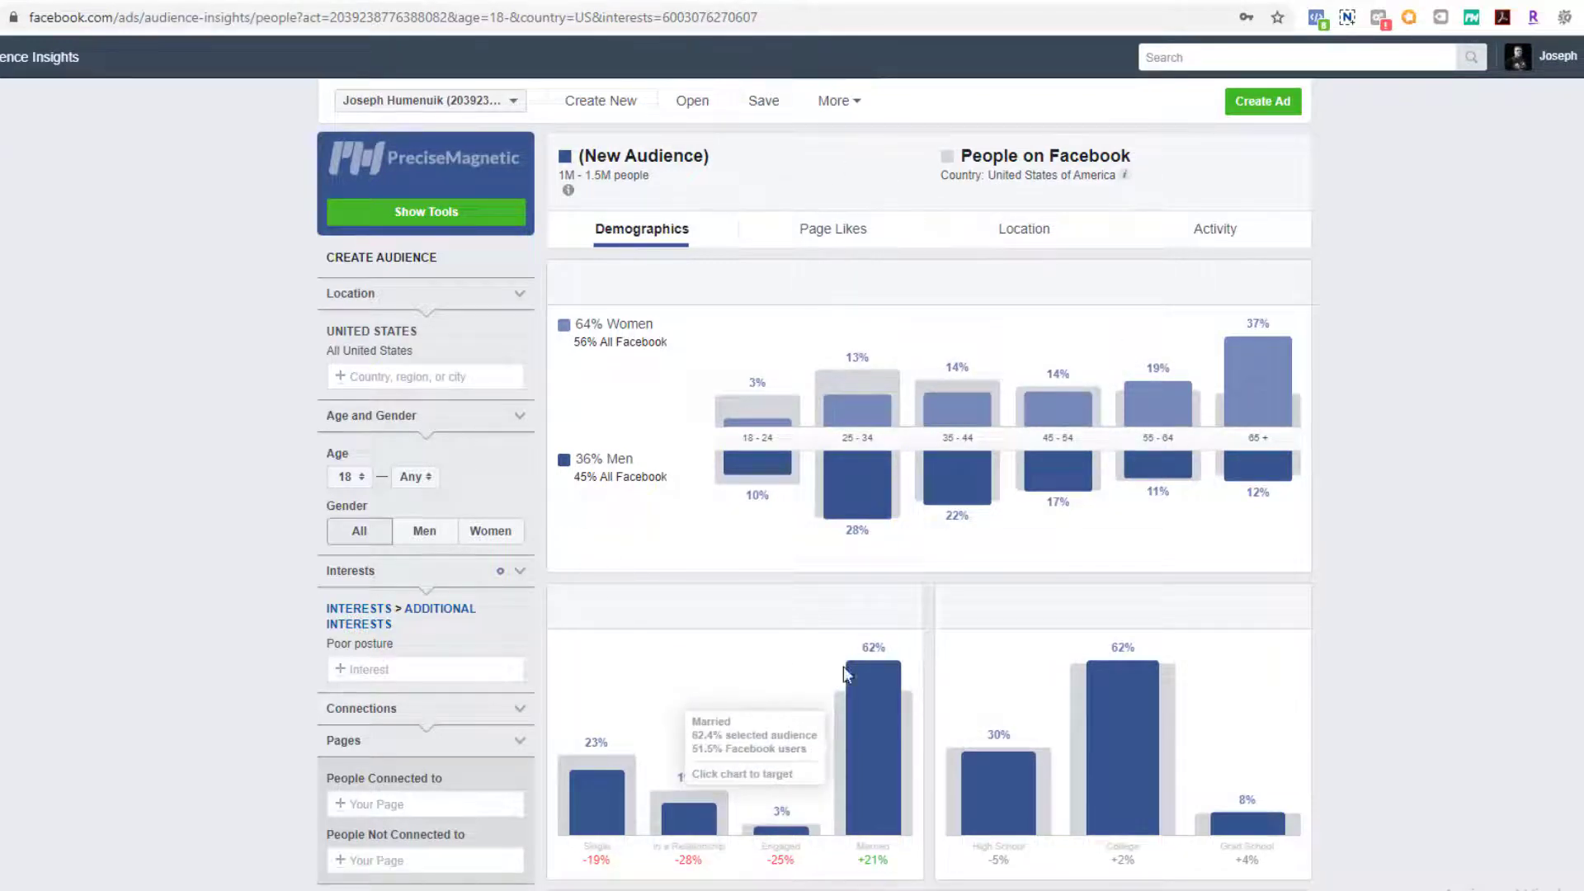
Show the audience's page likes and open the SilverSneakers page from the list in a new browser tab
left_click(832, 234)
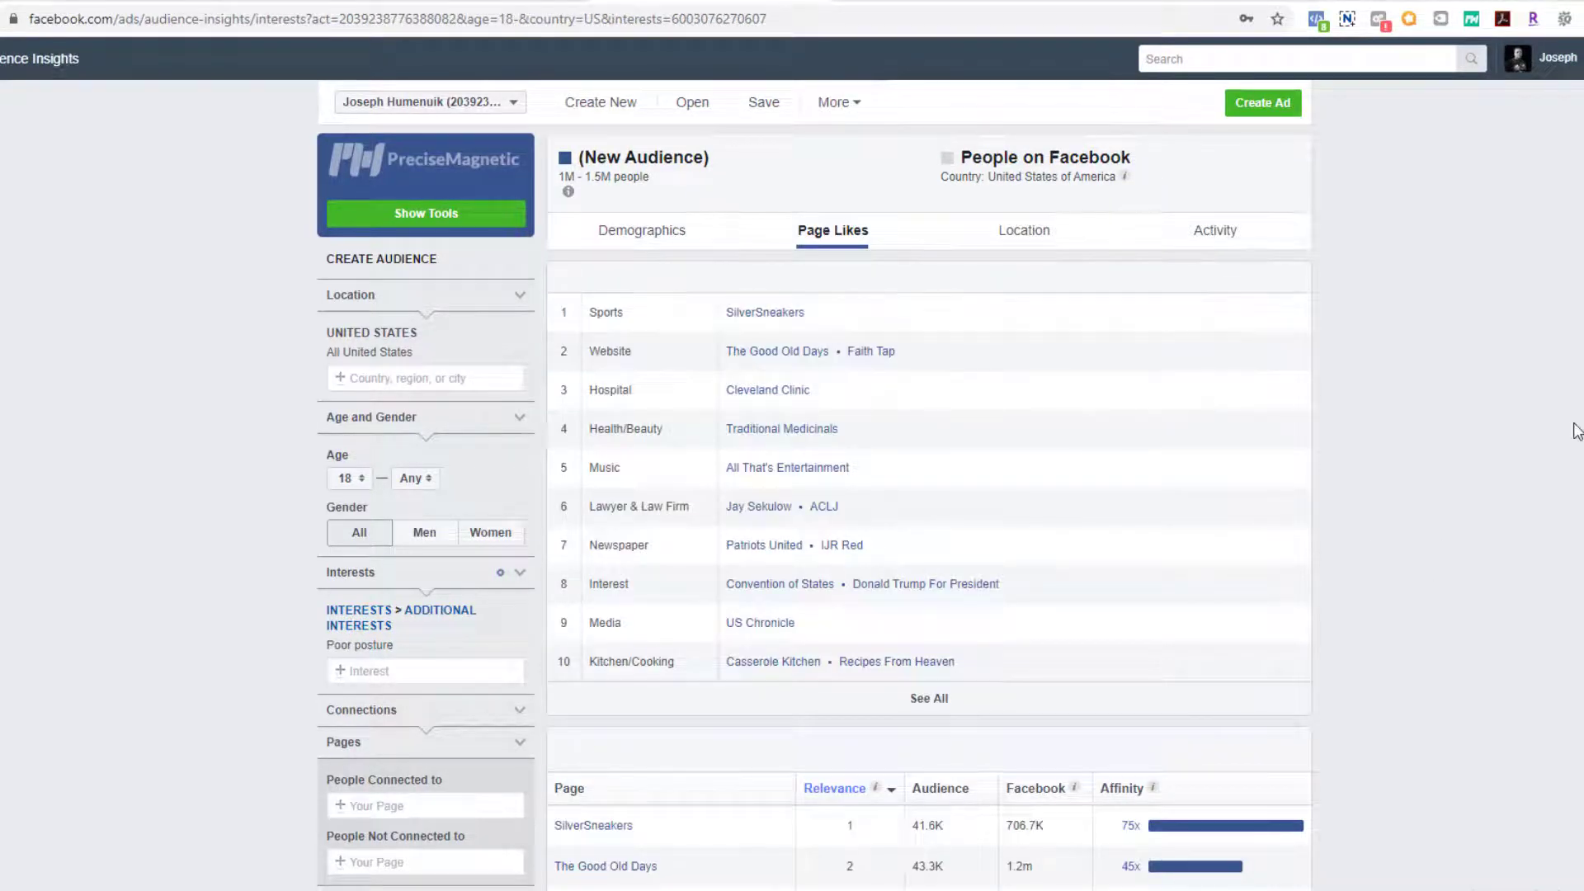
scroll(1568, 446, "down", 3)
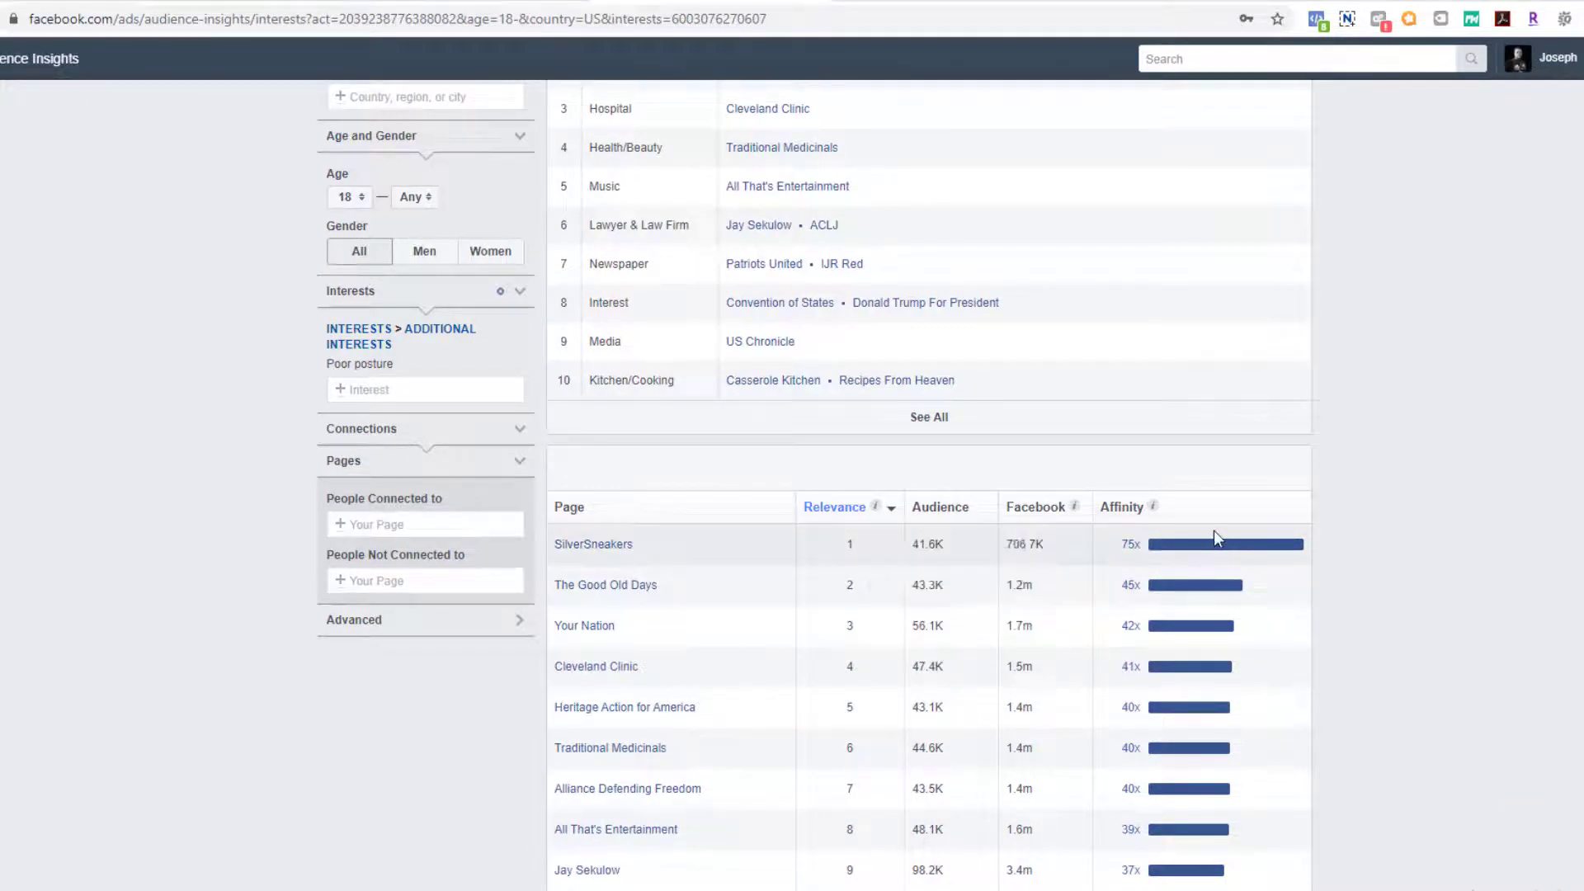
right_click(604, 552)
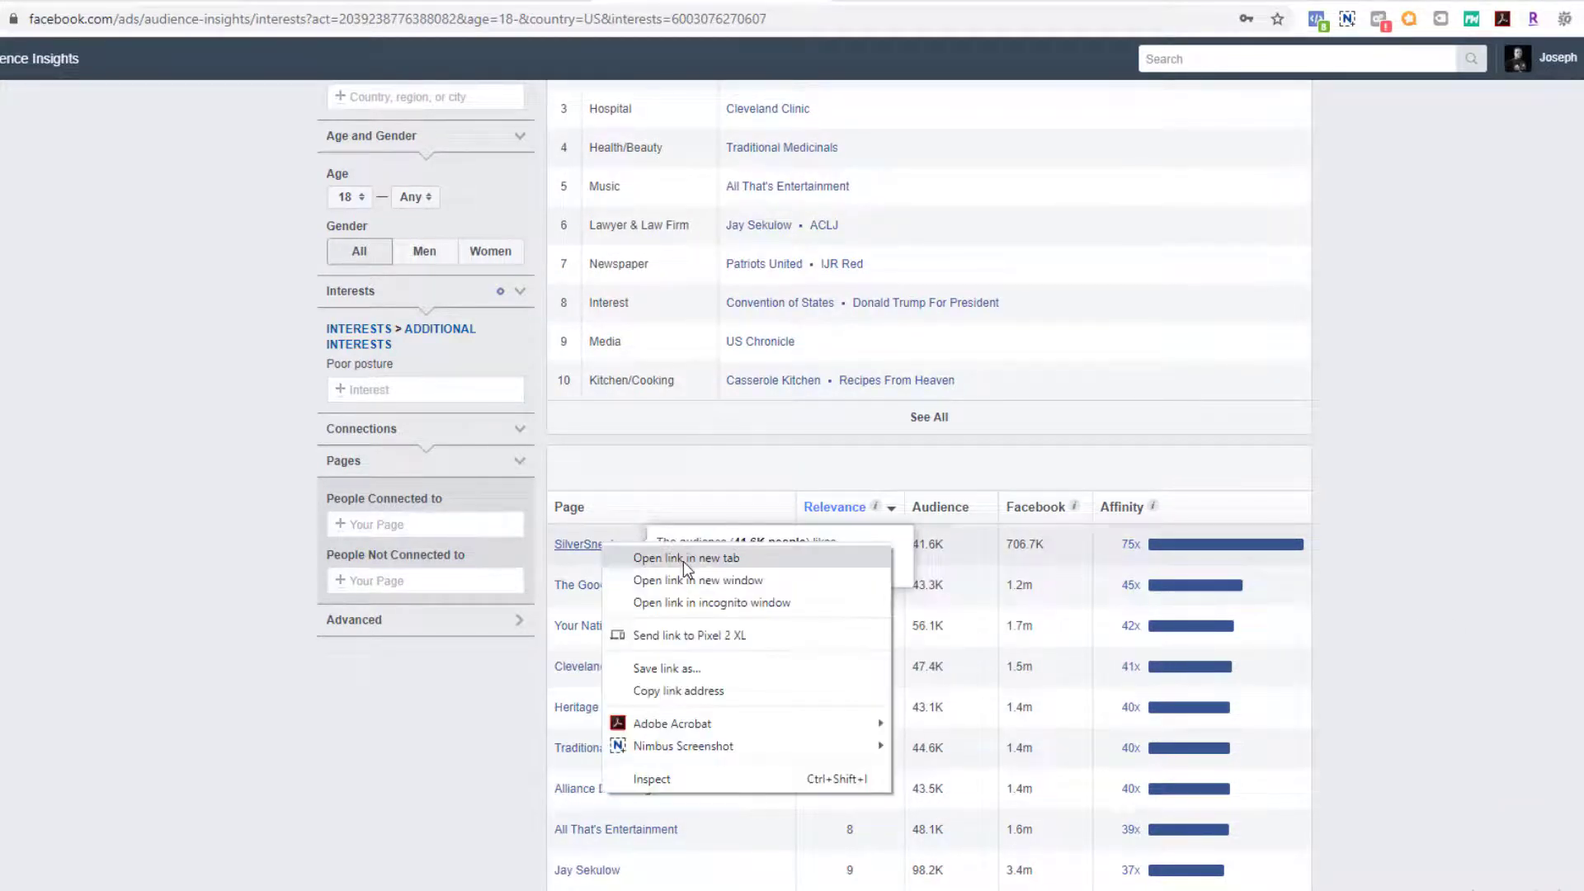
left_click(684, 562)
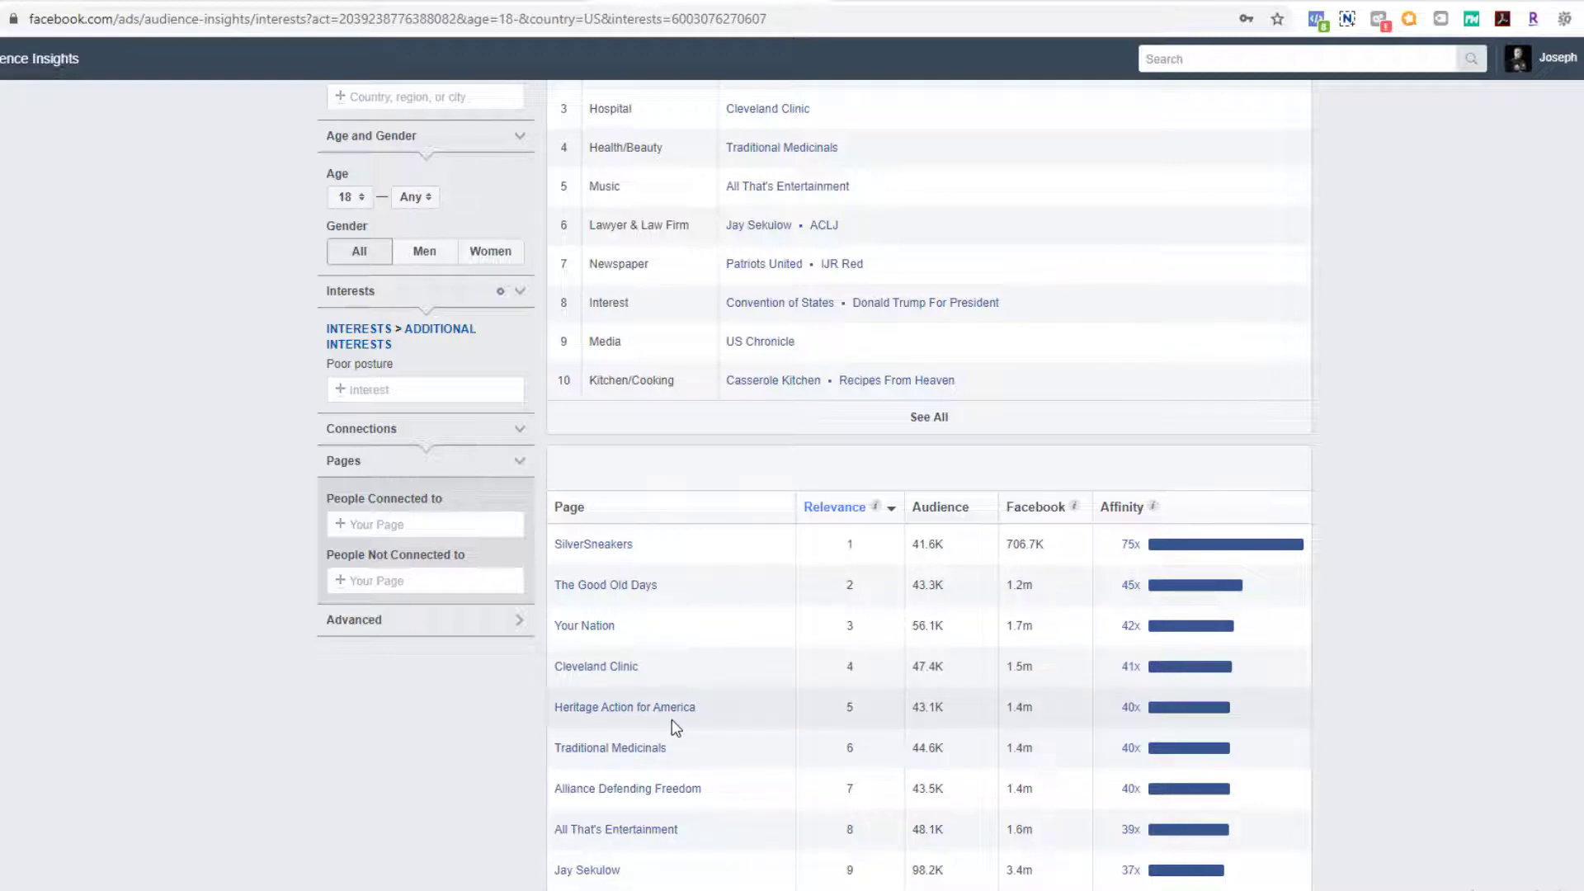
scroll(684, 719, "up", 3)
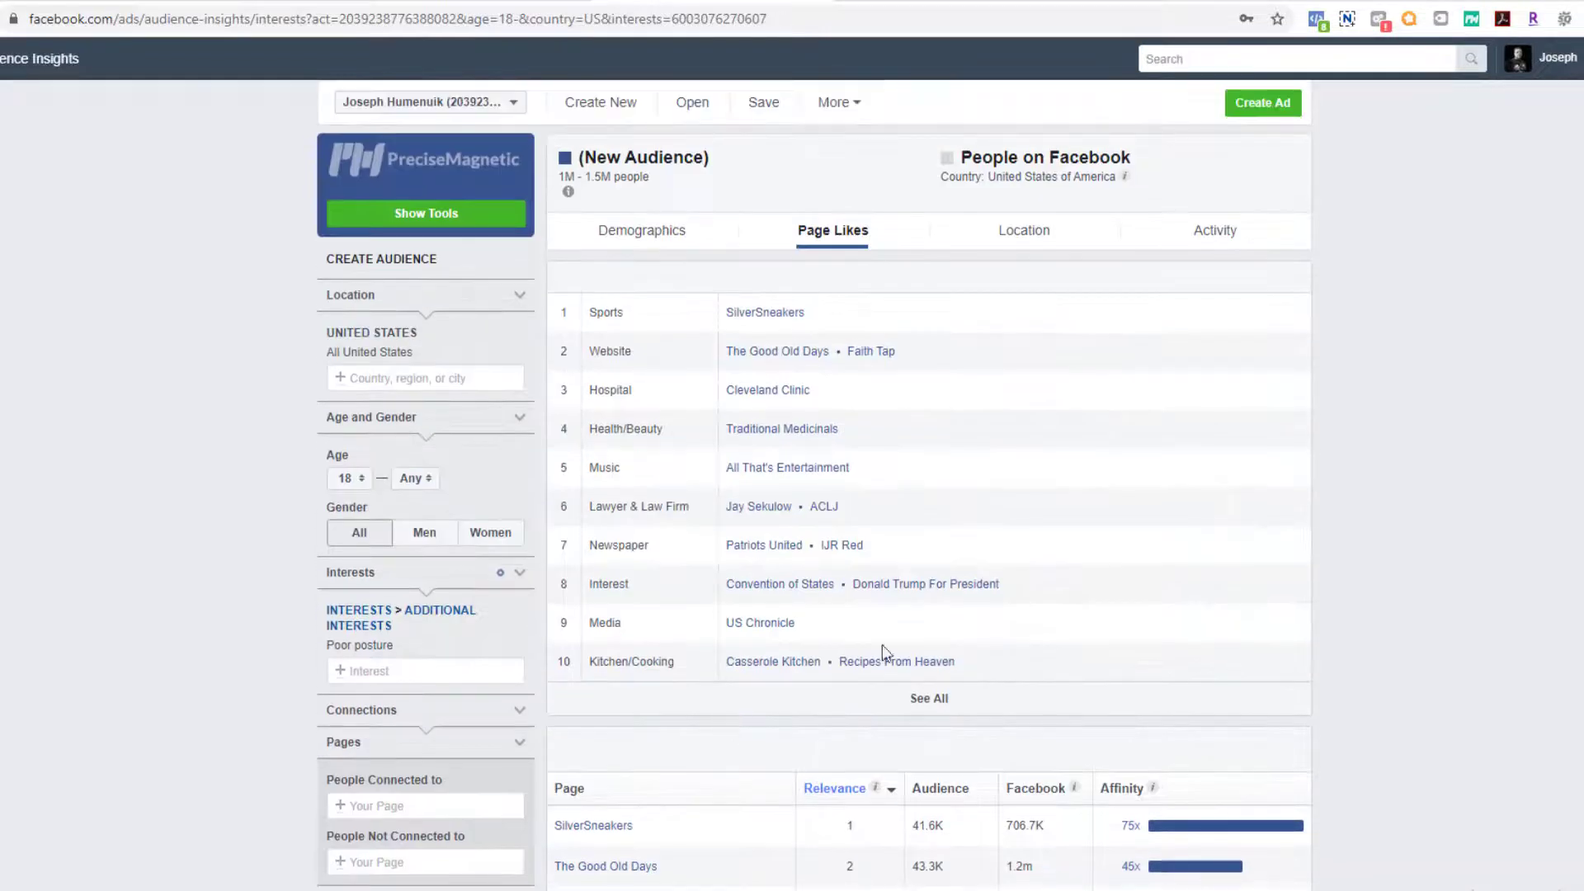
scroll(872, 701, "down", 3)
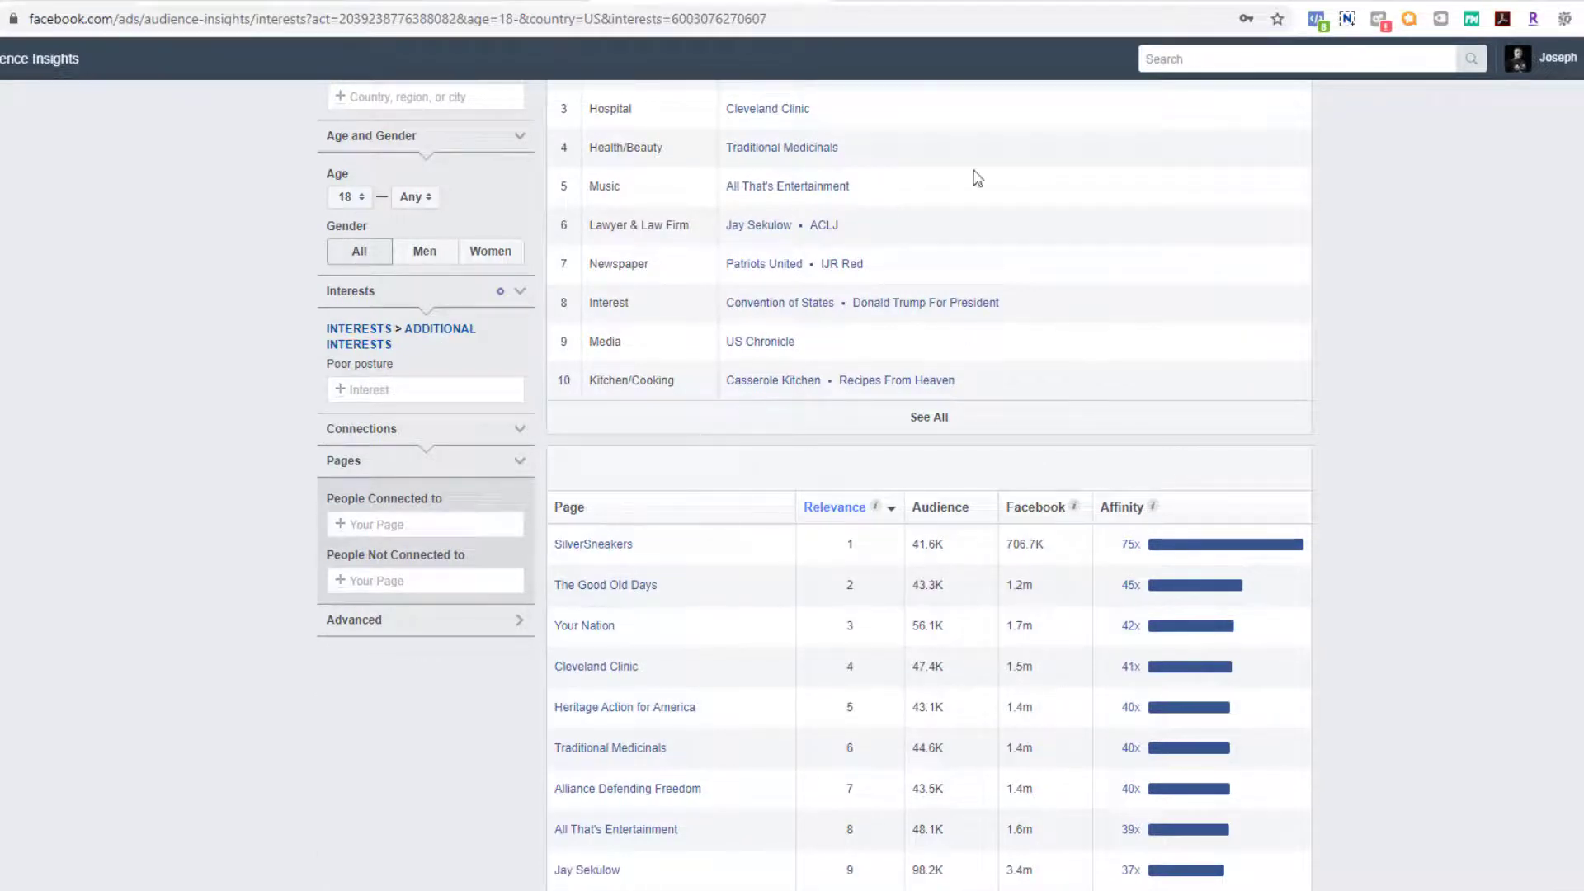
left_click(989, 2)
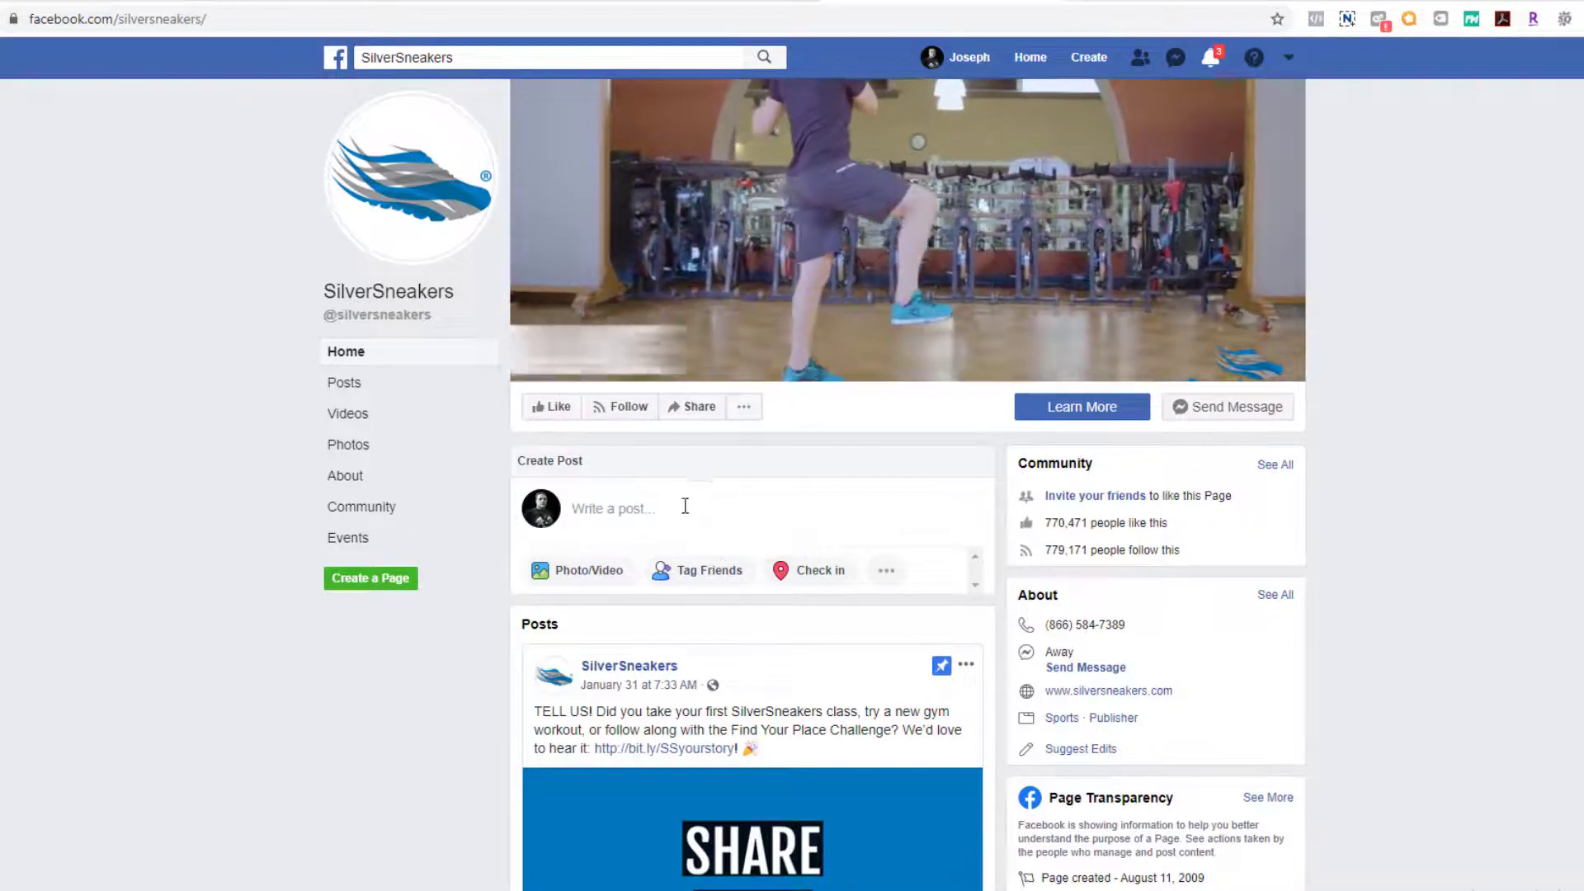
Look over the SilverSneakers page's posts and check how many people like the page
left_click(680, 510)
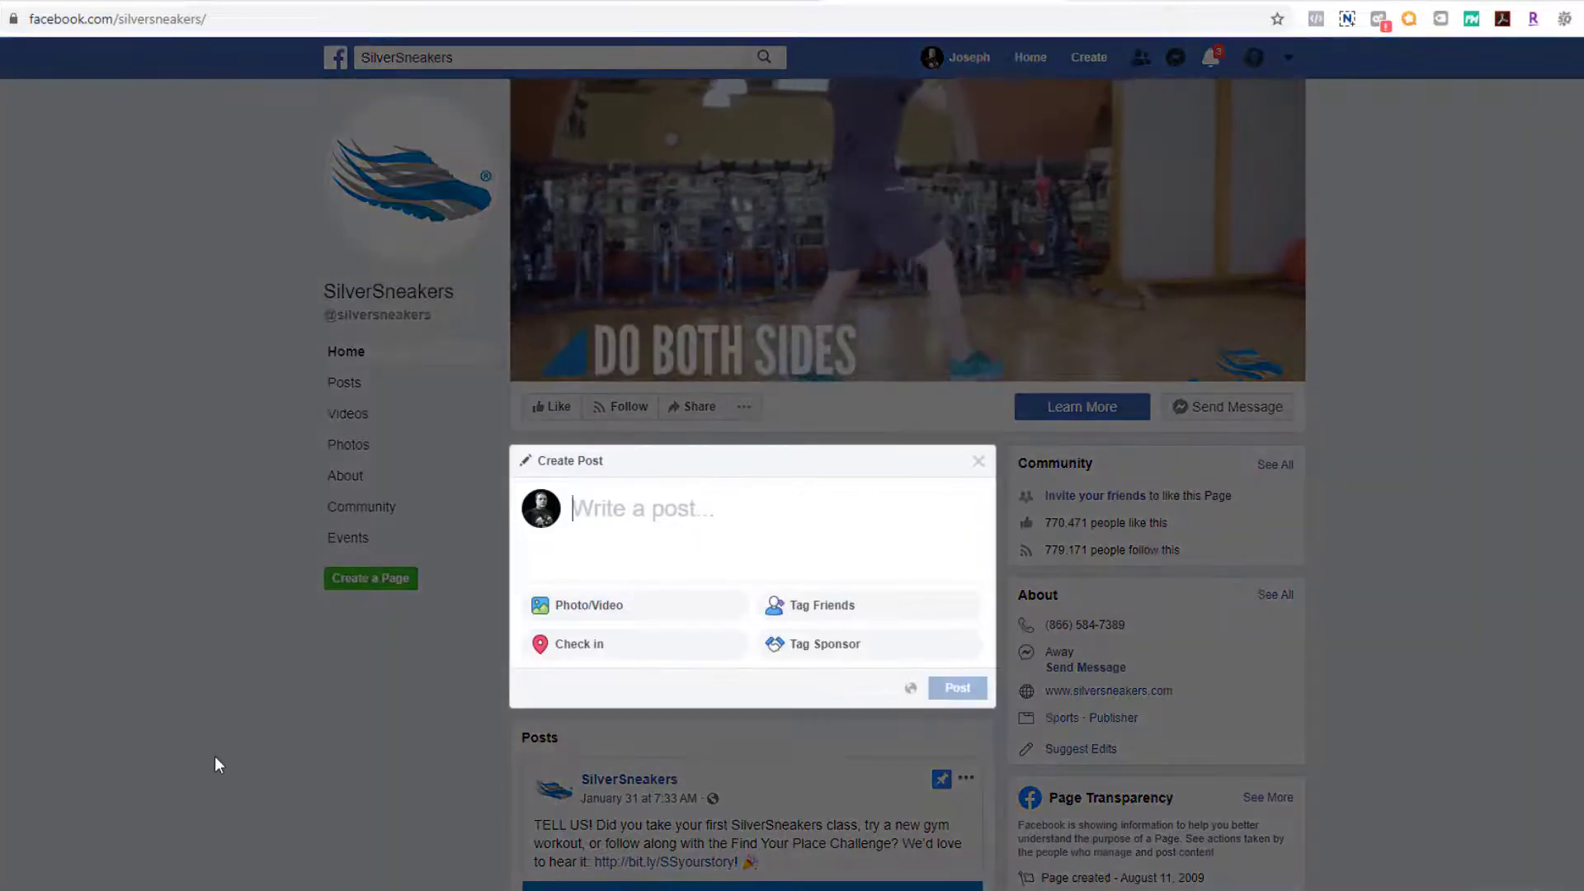
left_click(212, 755)
scroll(908, 702, "down", 3)
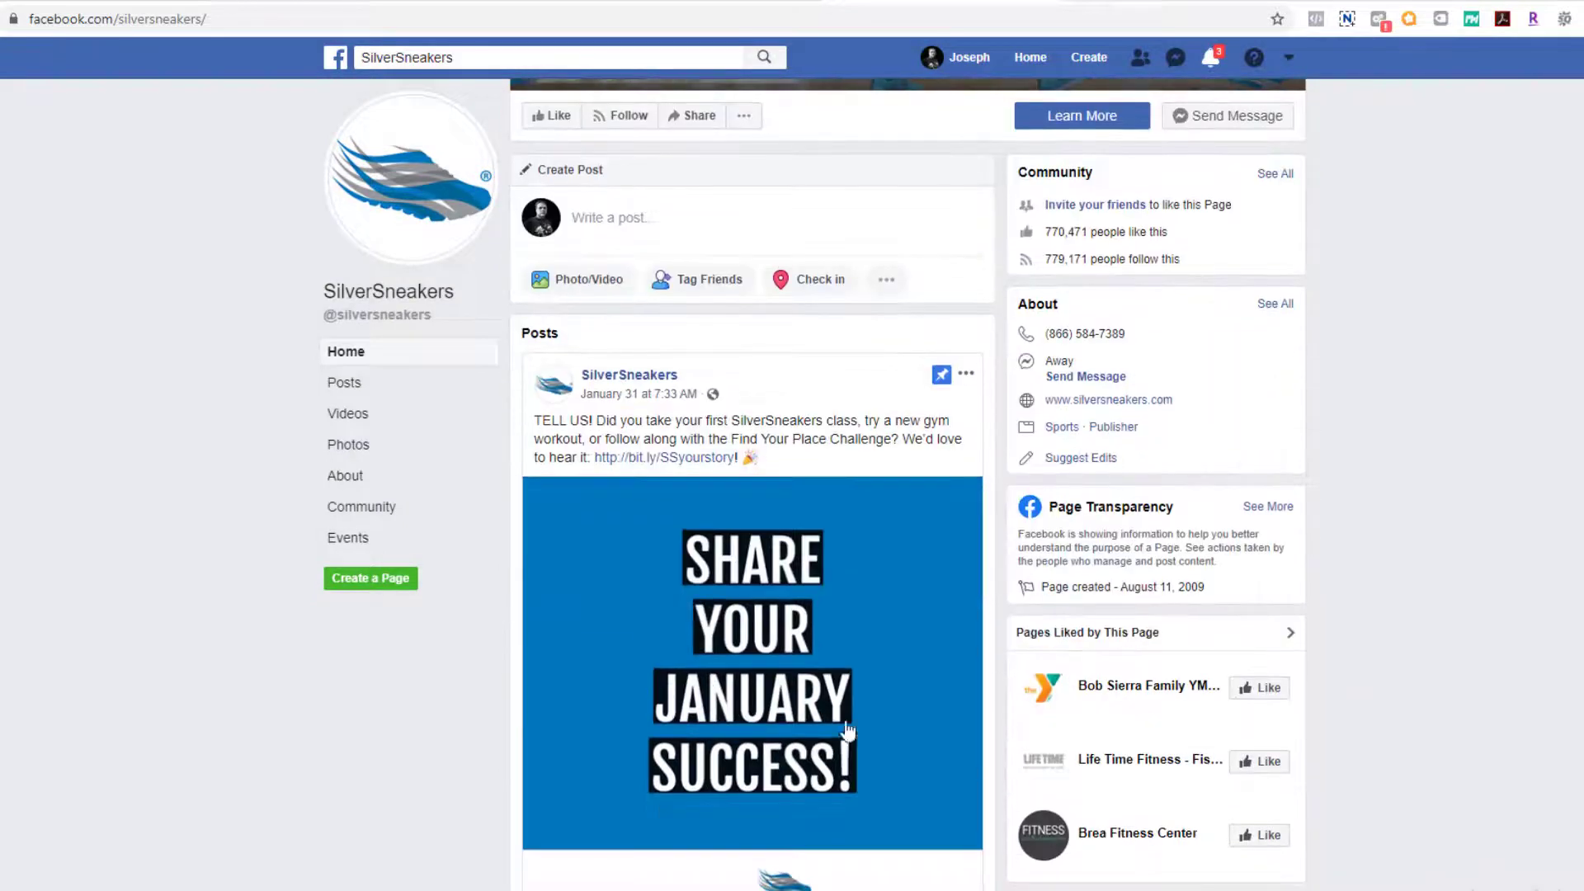
scroll(742, 643, "up", 3)
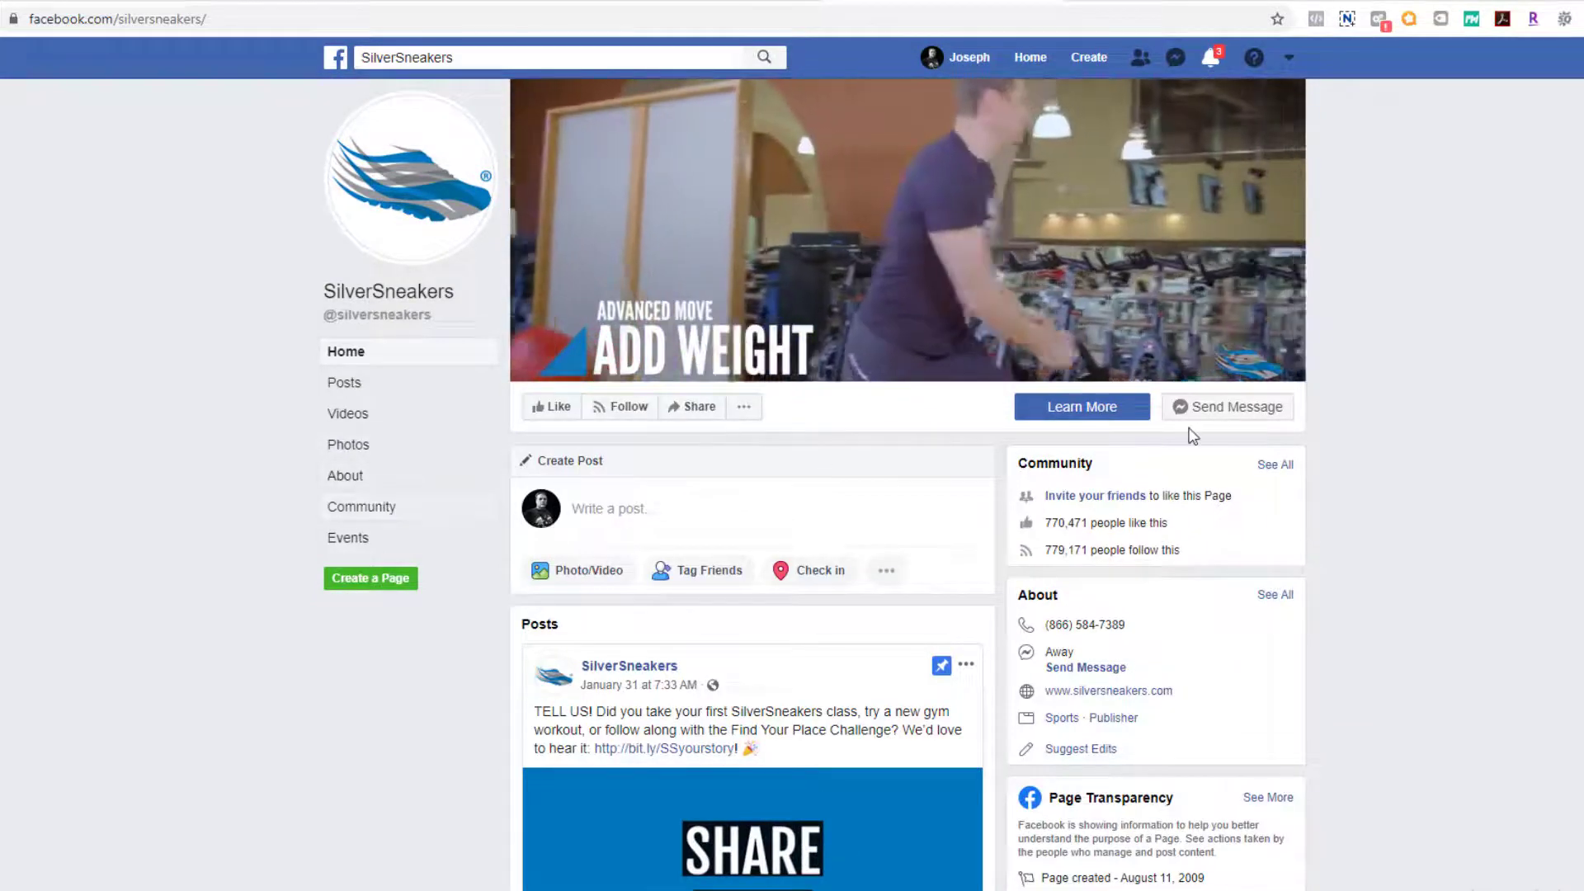
left_click_drag(1048, 528, 1165, 526)
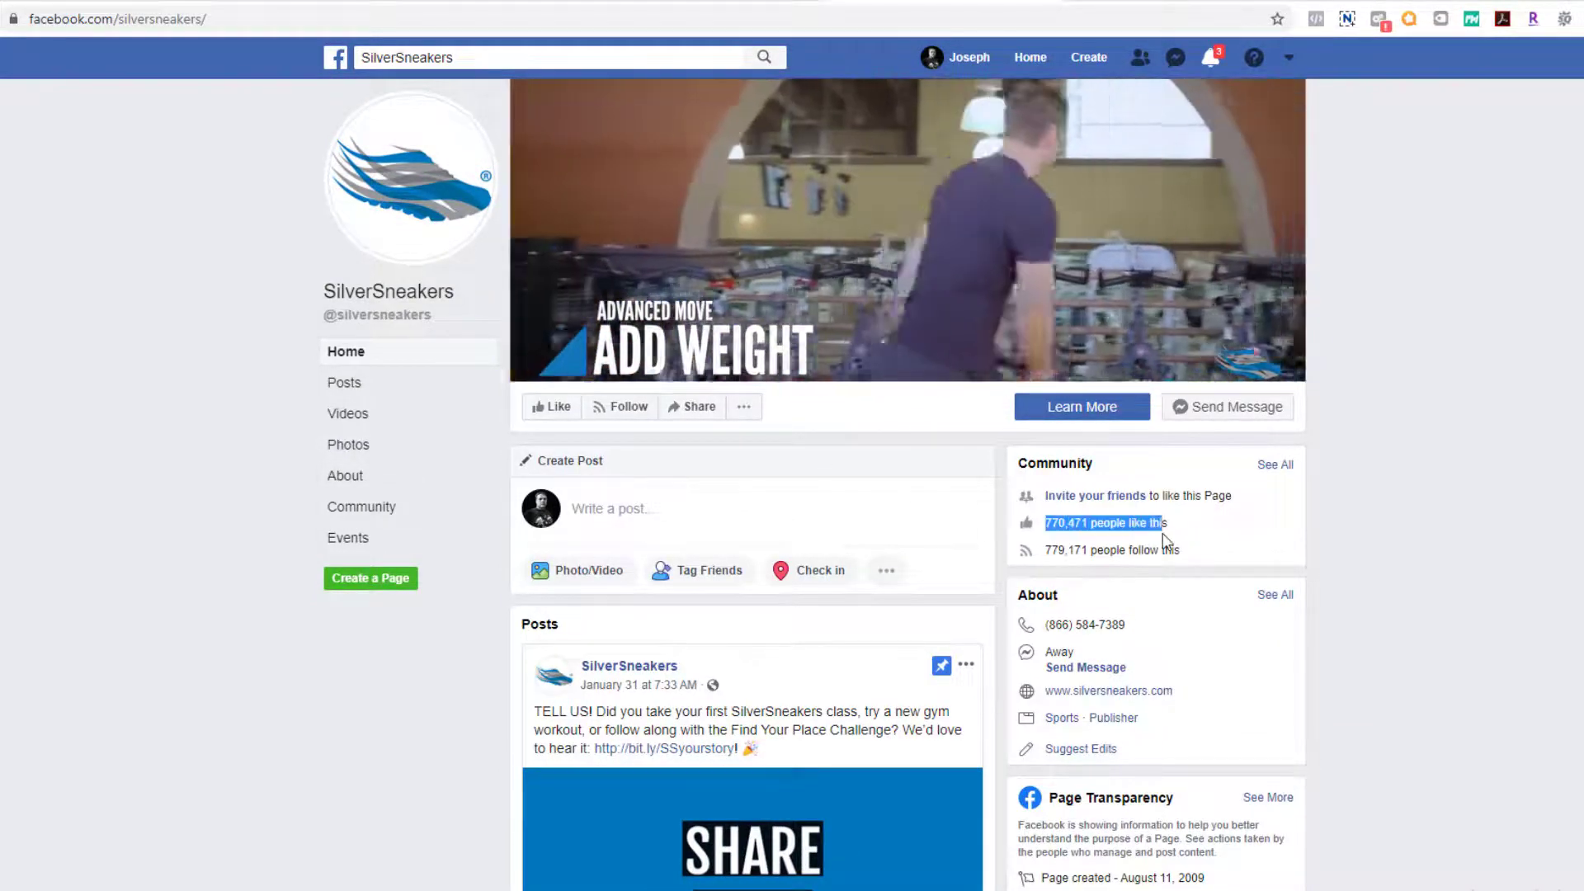
left_click(1161, 530)
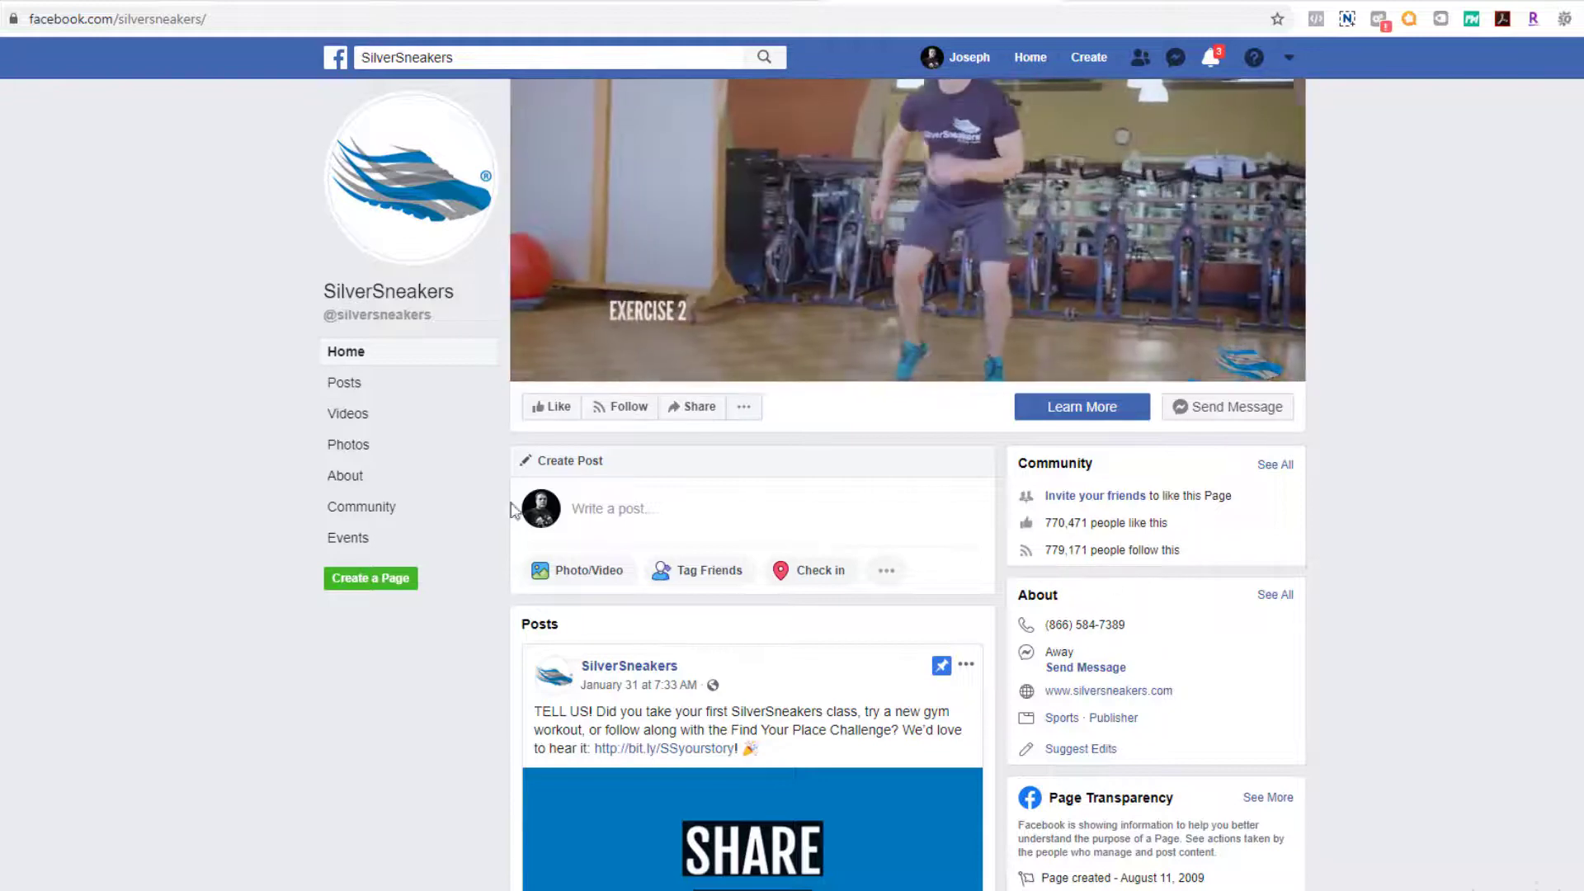
Return to Audience Insights and add SilverSneakers as a second interest alongside Poor posture
left_click(763, 2)
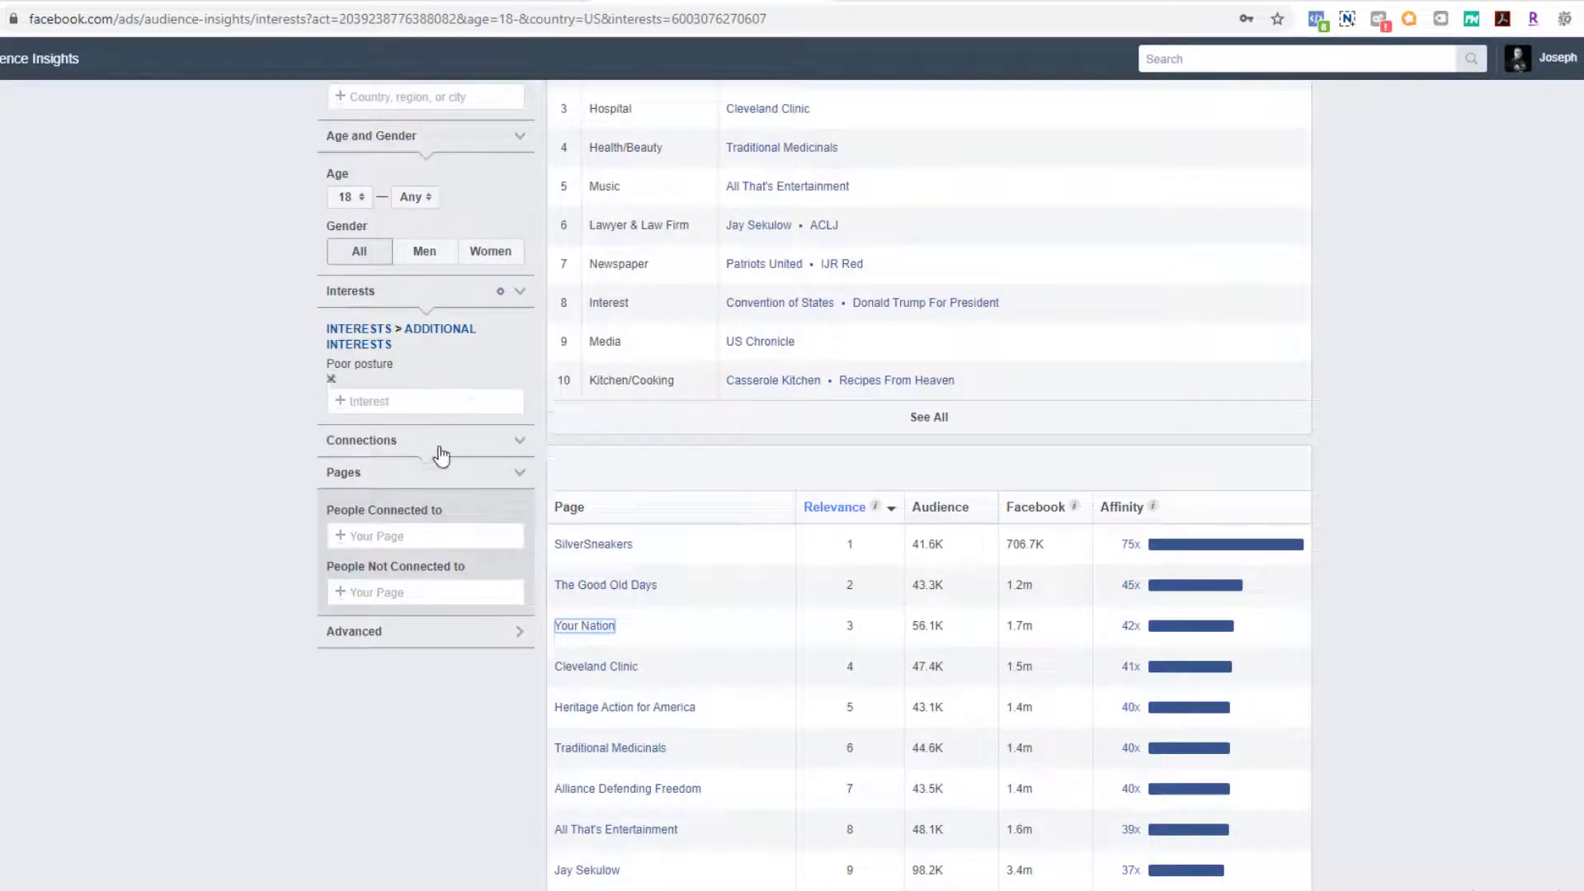
left_click(384, 389)
type("silver")
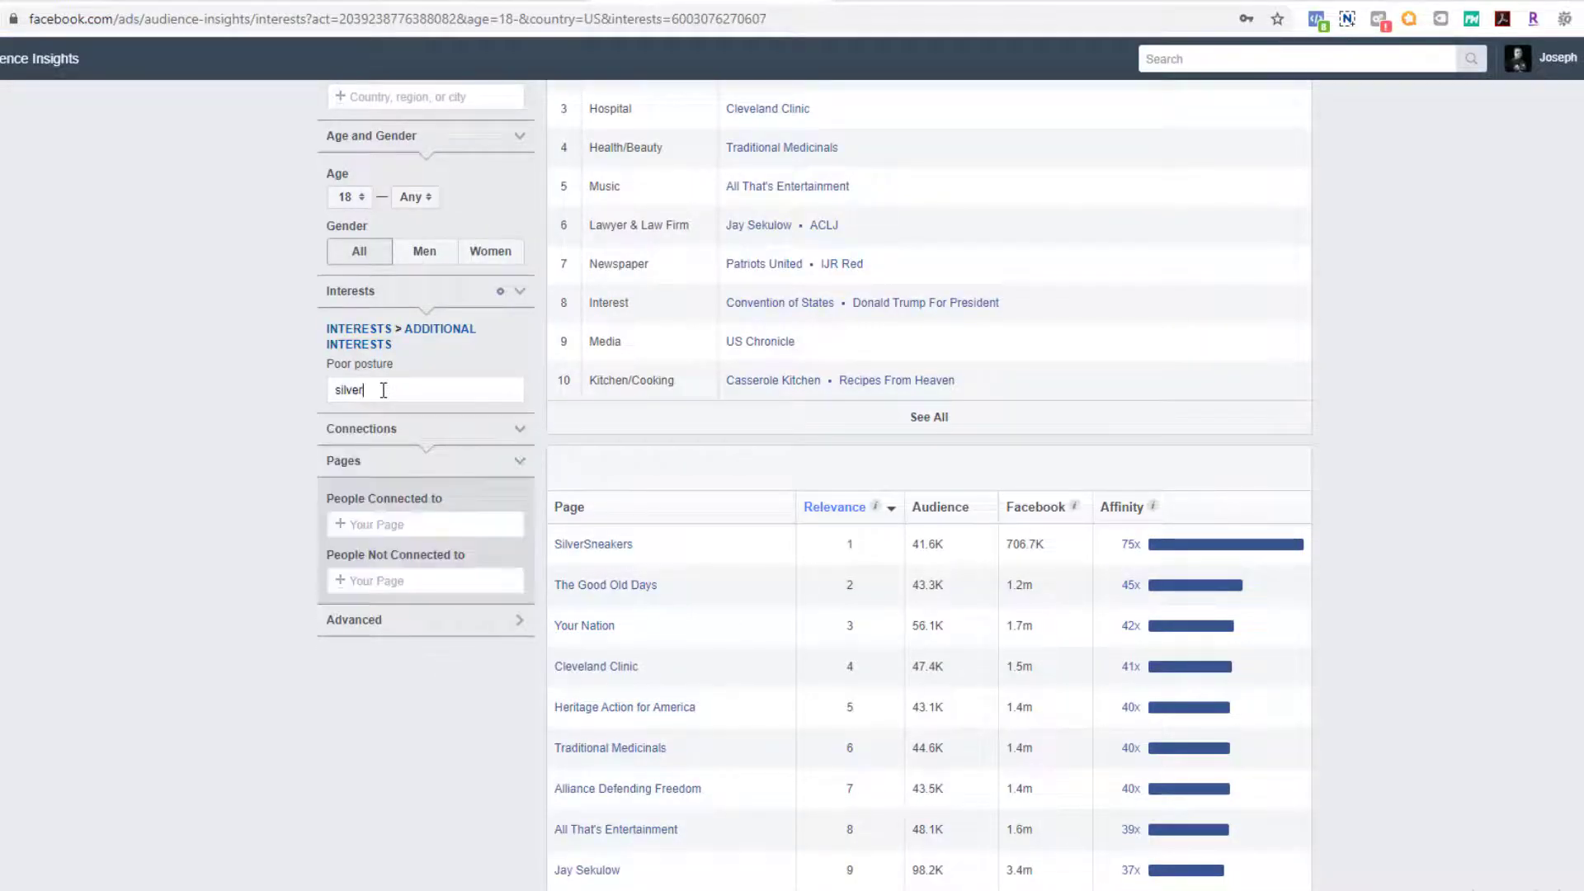
type("sneaker")
type("s")
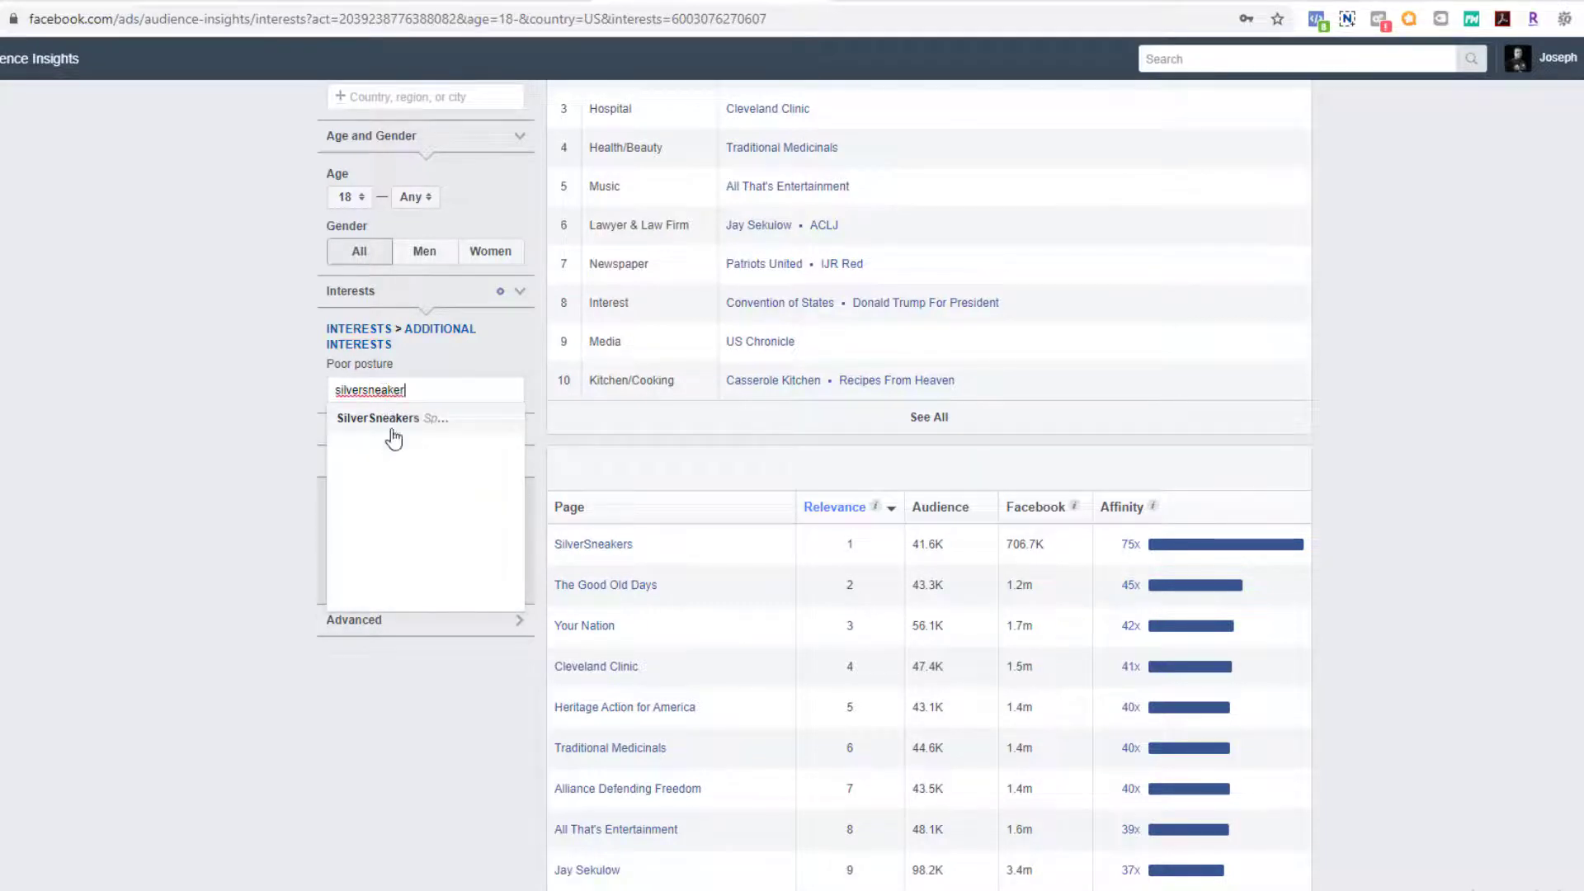
left_click(390, 417)
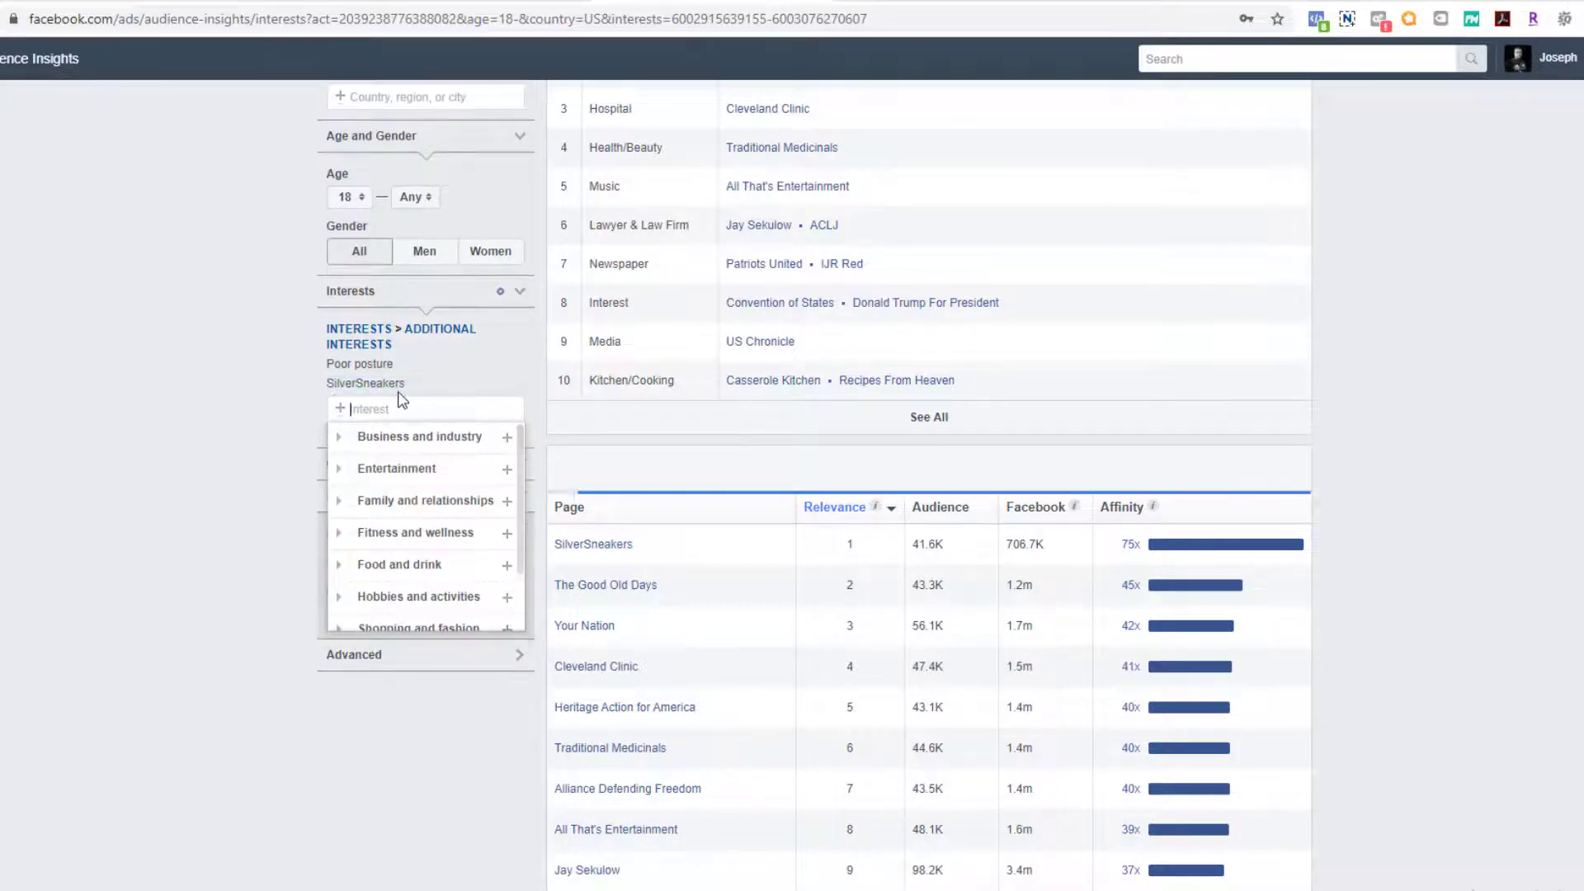
left_click(148, 483)
Review the page likes and selected interests of the combined Poor posture and SilverSneakers audience
scroll(148, 483, "up", 4)
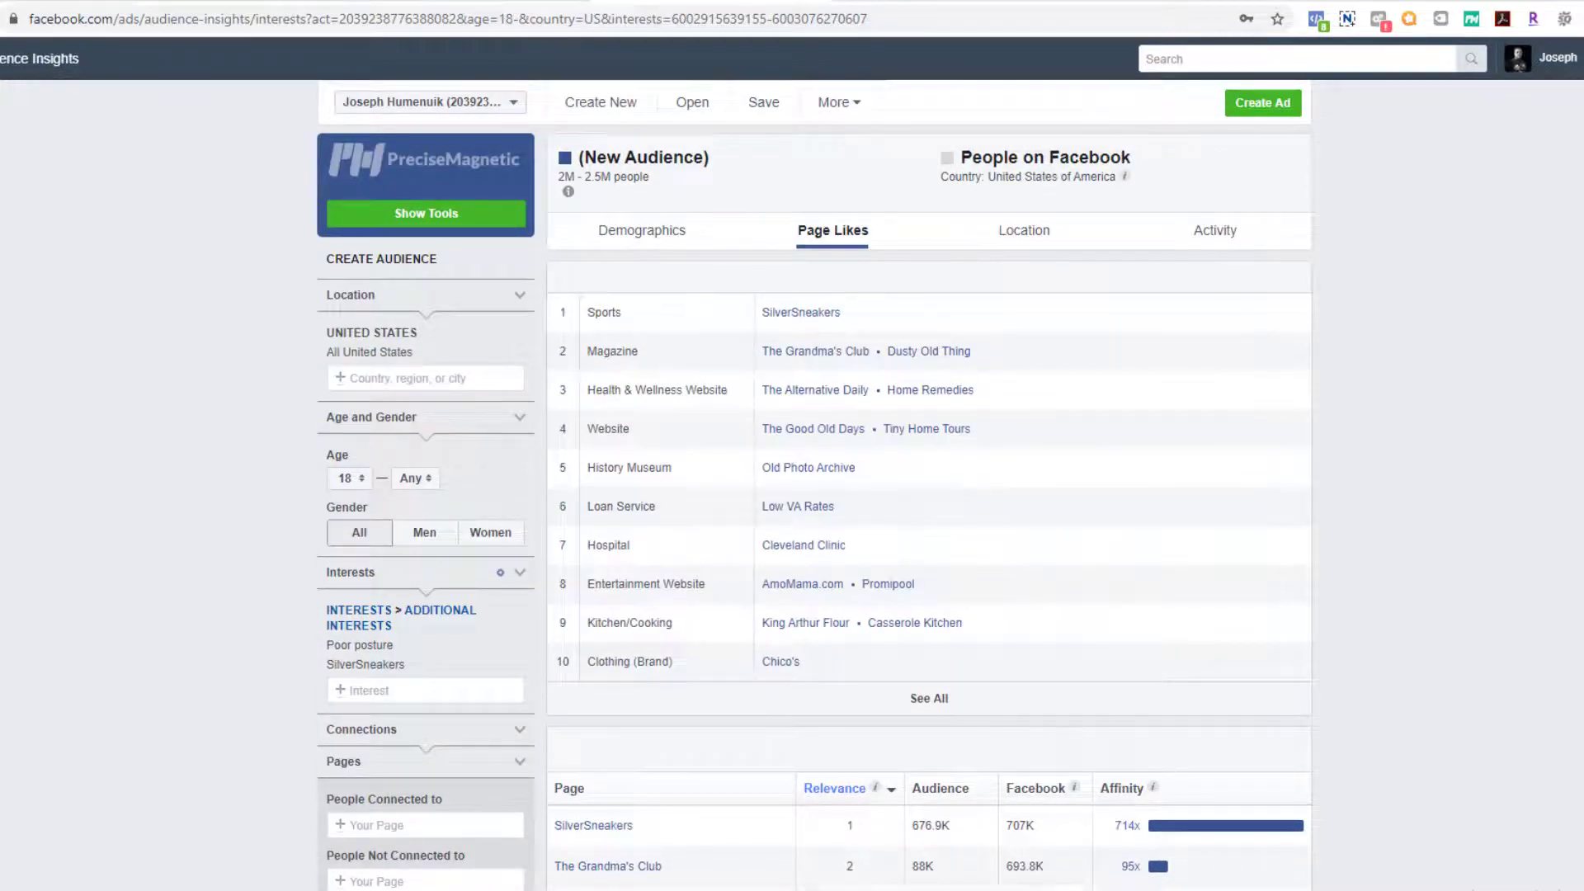
scroll(736, 223, "down", 3)
scroll(602, 492, "up", 3)
mouse_move(449, 640)
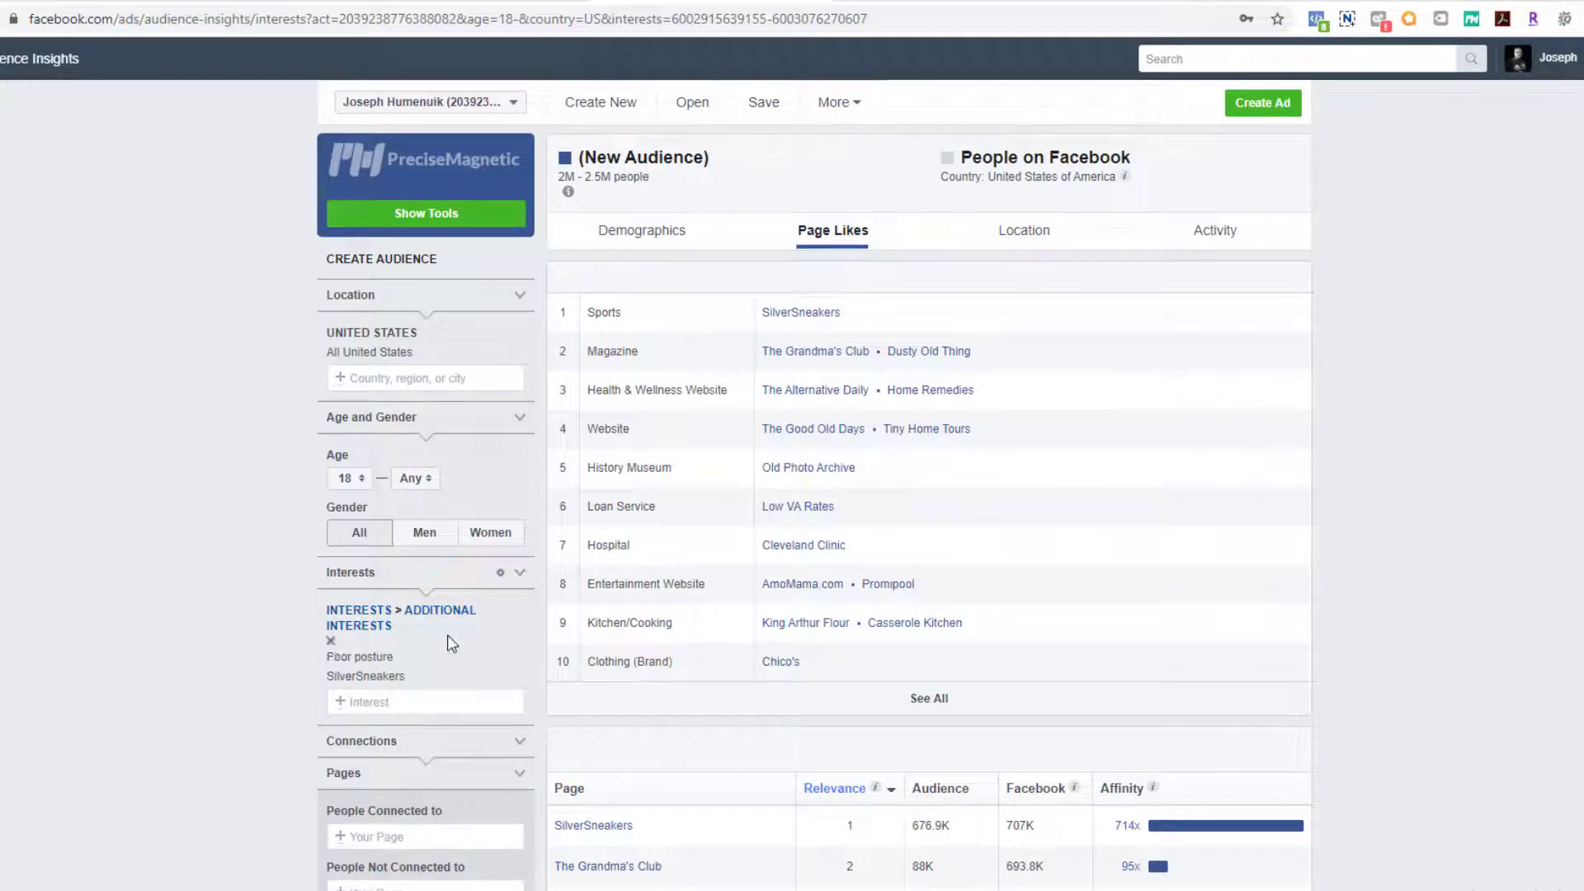
left_click_drag(391, 650, 301, 644)
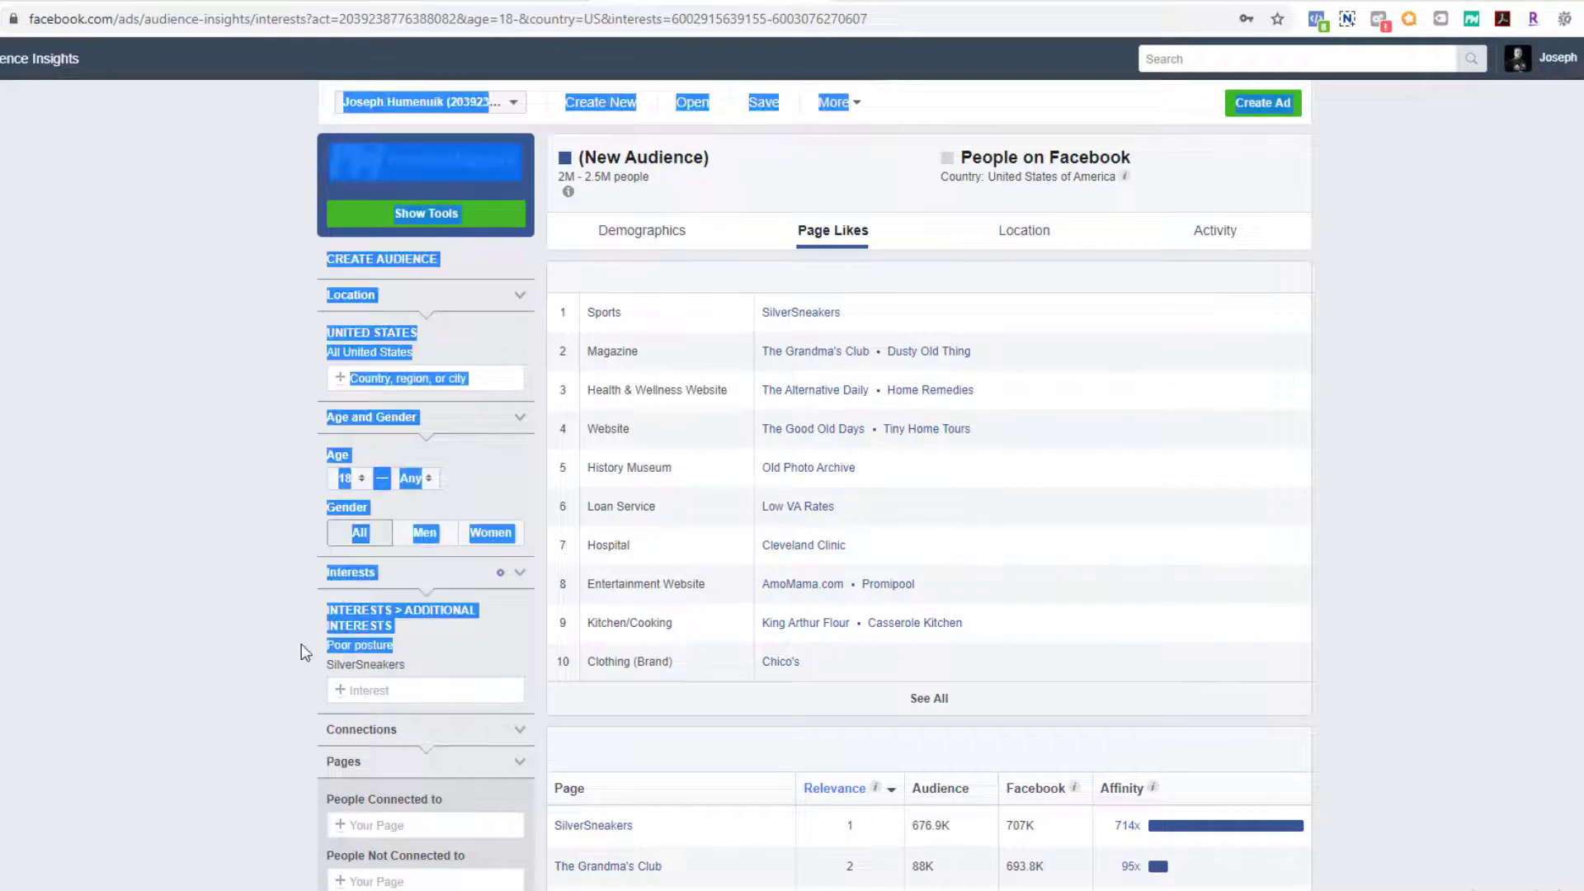
left_click(330, 670)
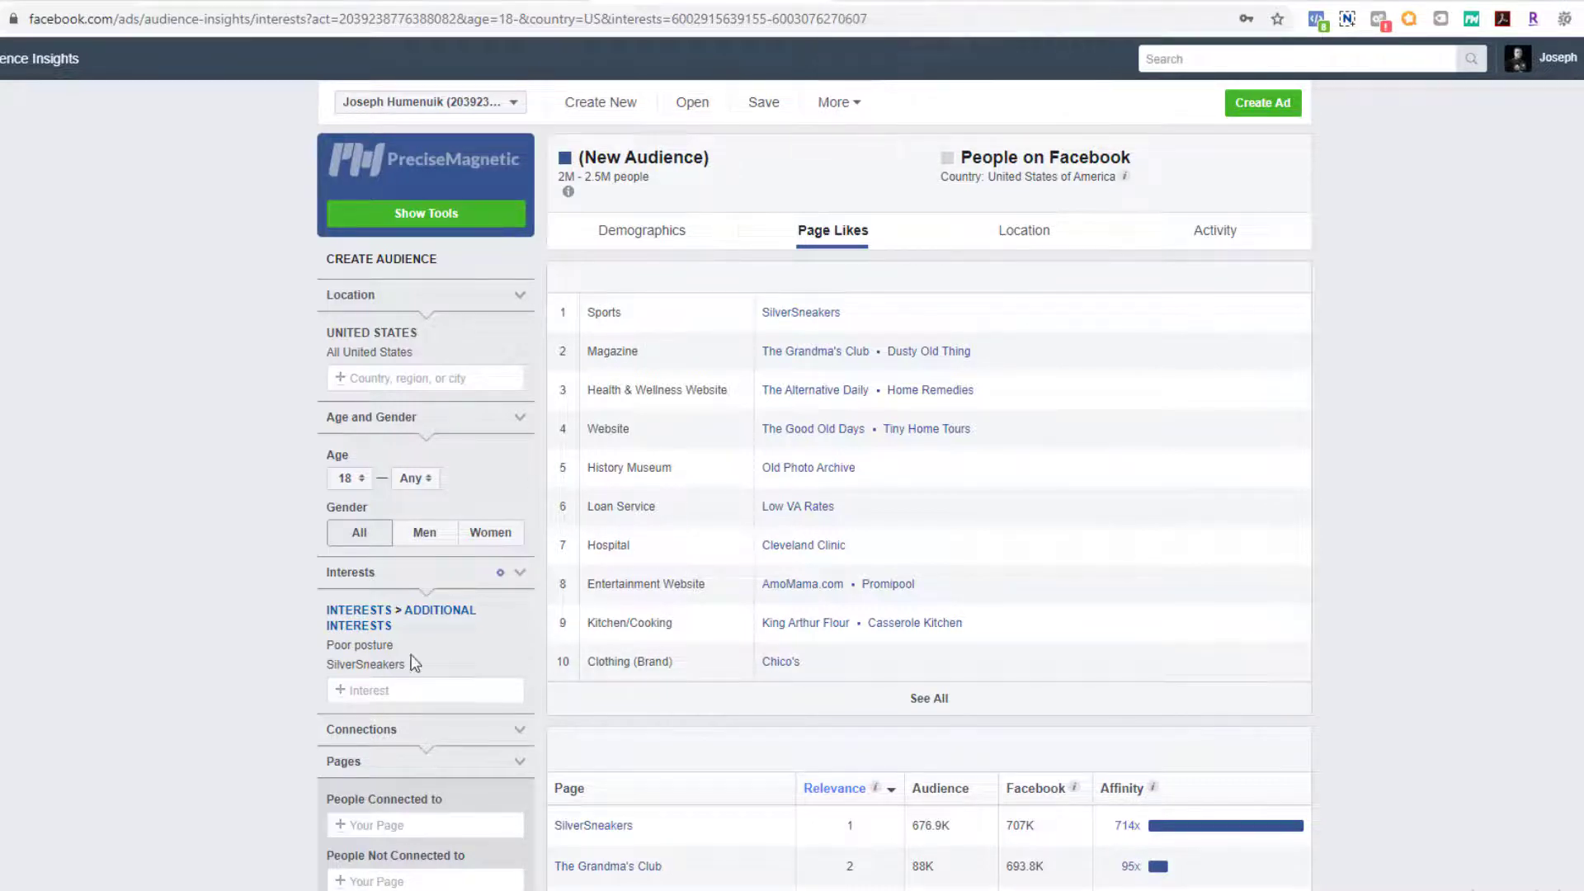
mouse_move(388, 670)
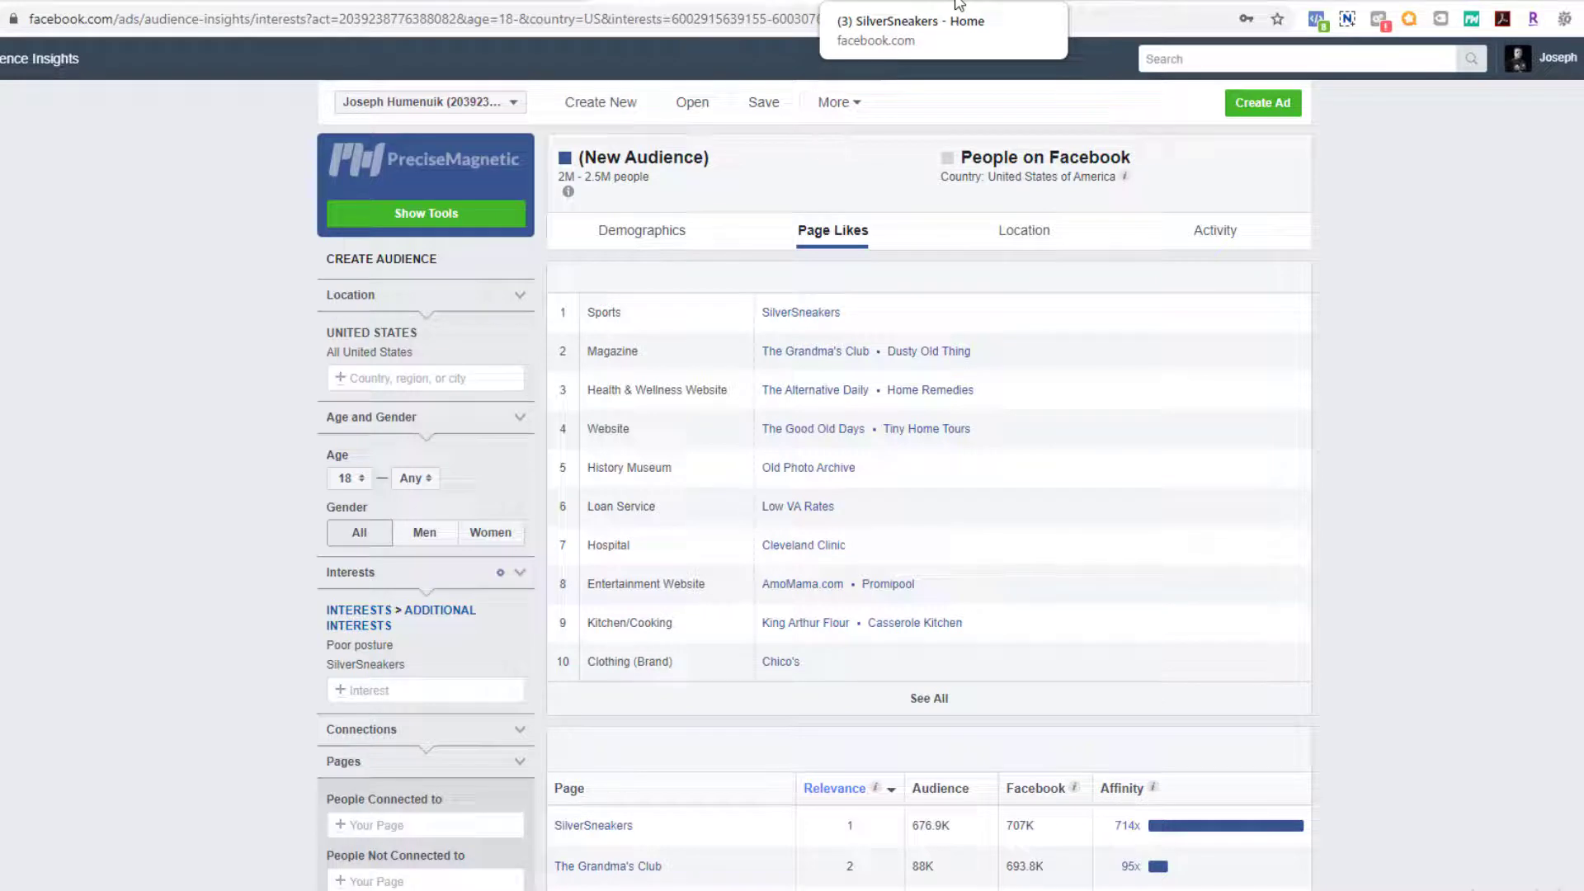
Check the combined audience's demographics and remove the SilverSneakers interest from the audience
left_click(656, 230)
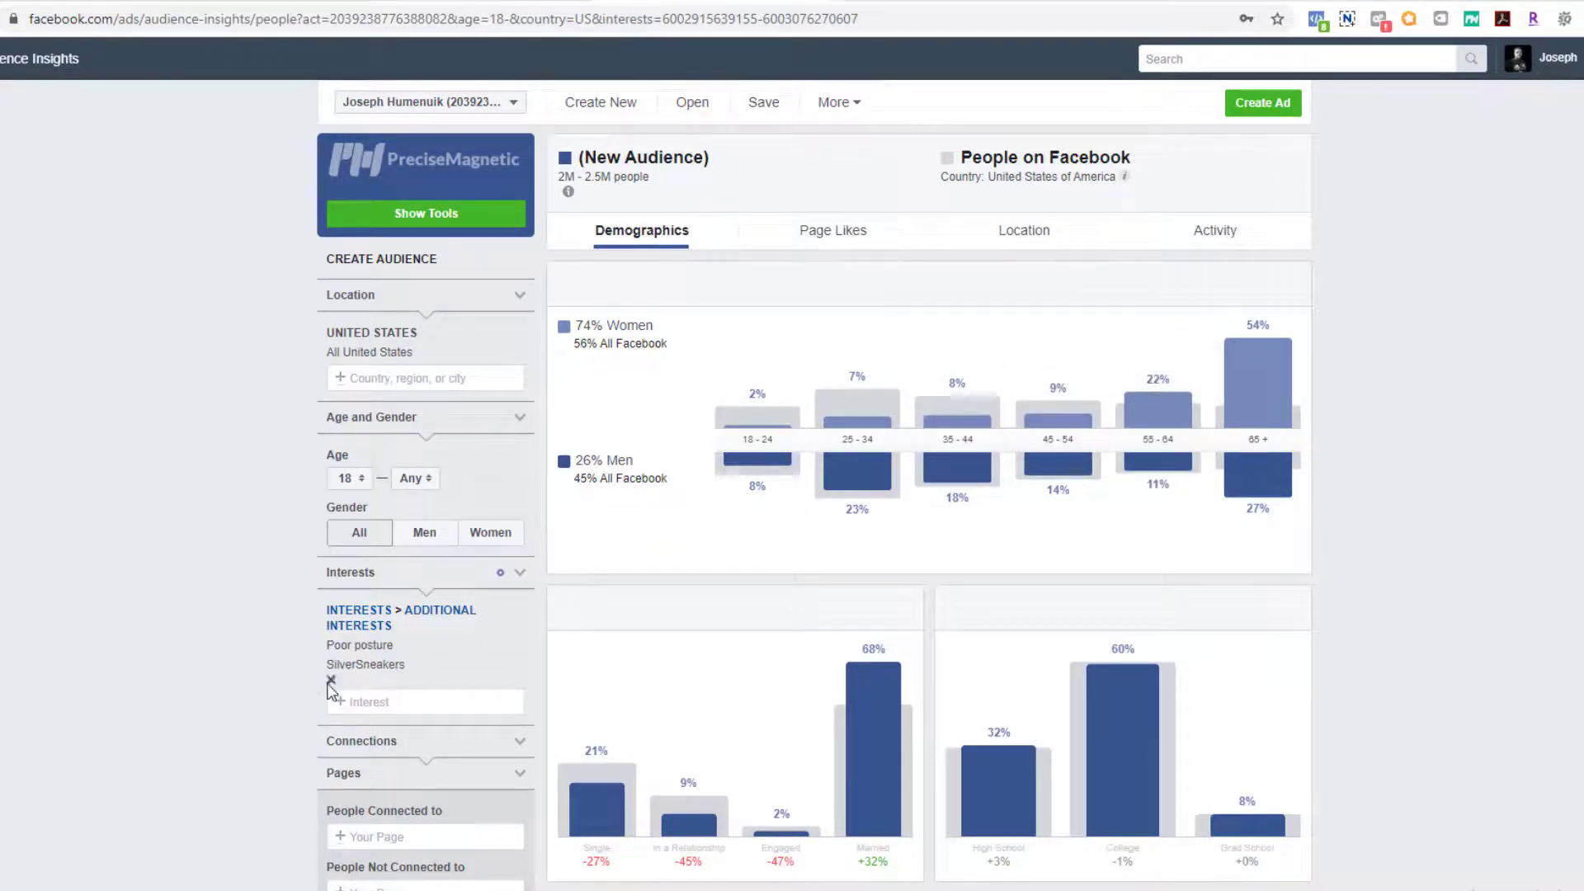
left_click(330, 681)
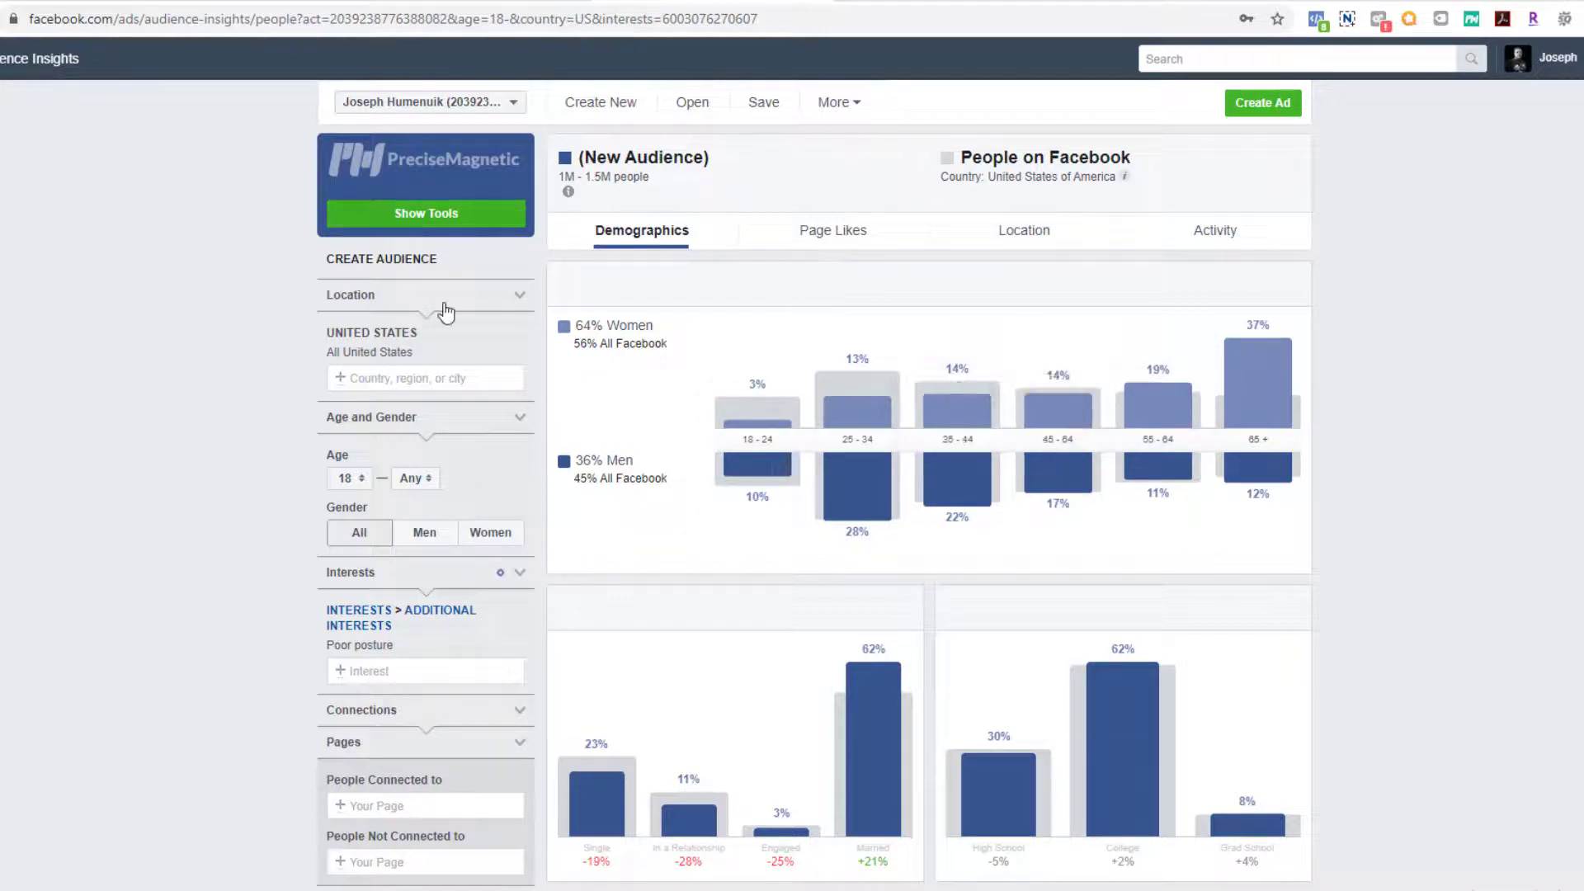
Inspect the Audience and Facebook figures for SilverSneakers in the page likes table of the Poor posture audience
left_click(827, 233)
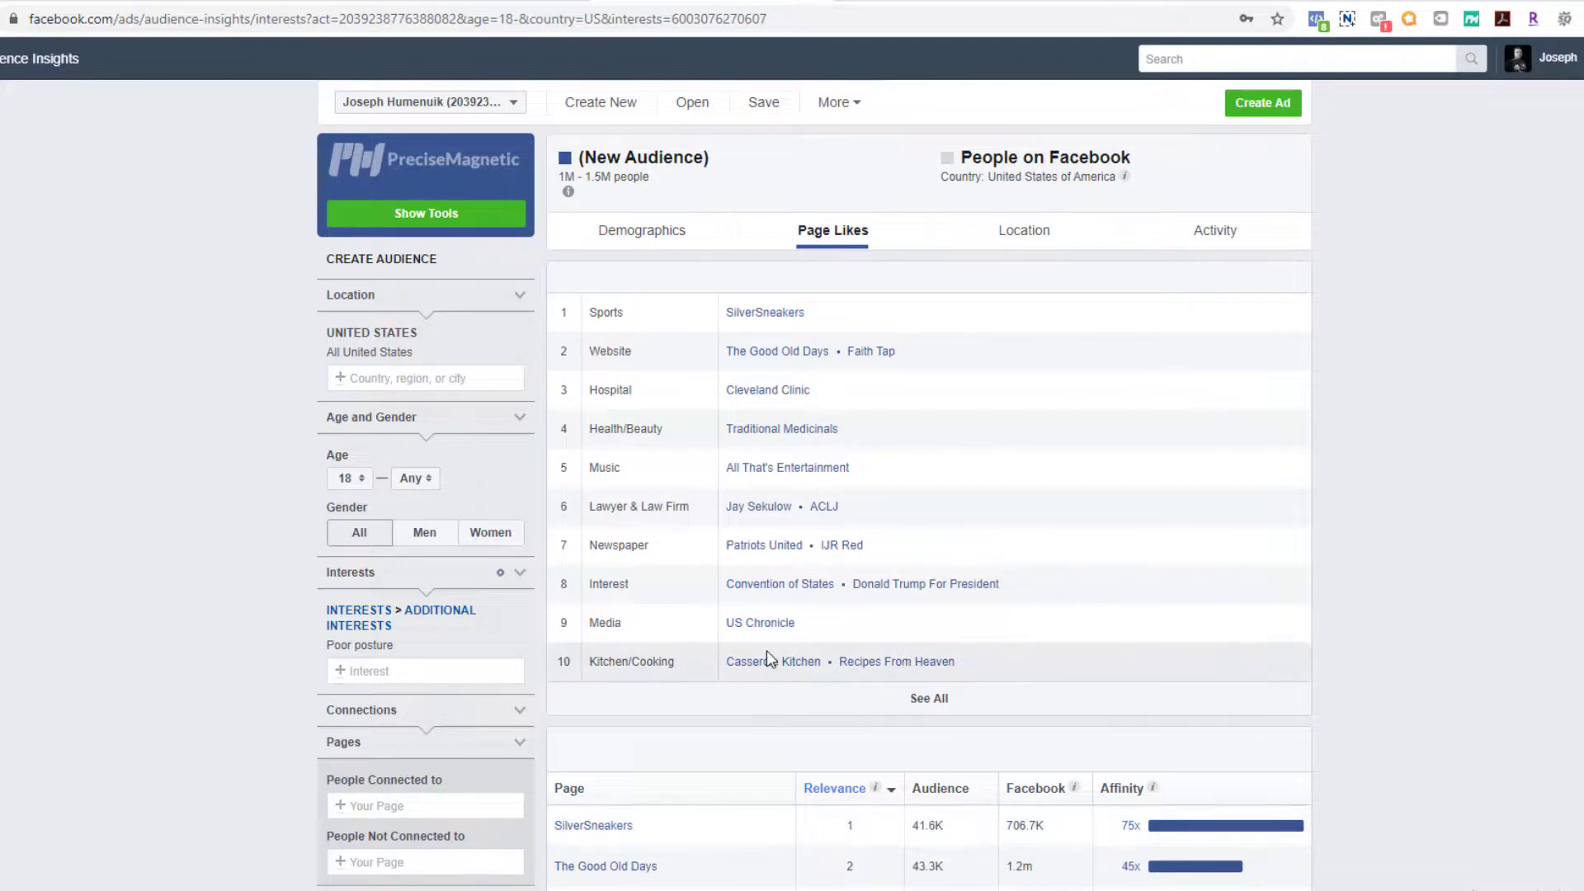
scroll(780, 668, "down", 3)
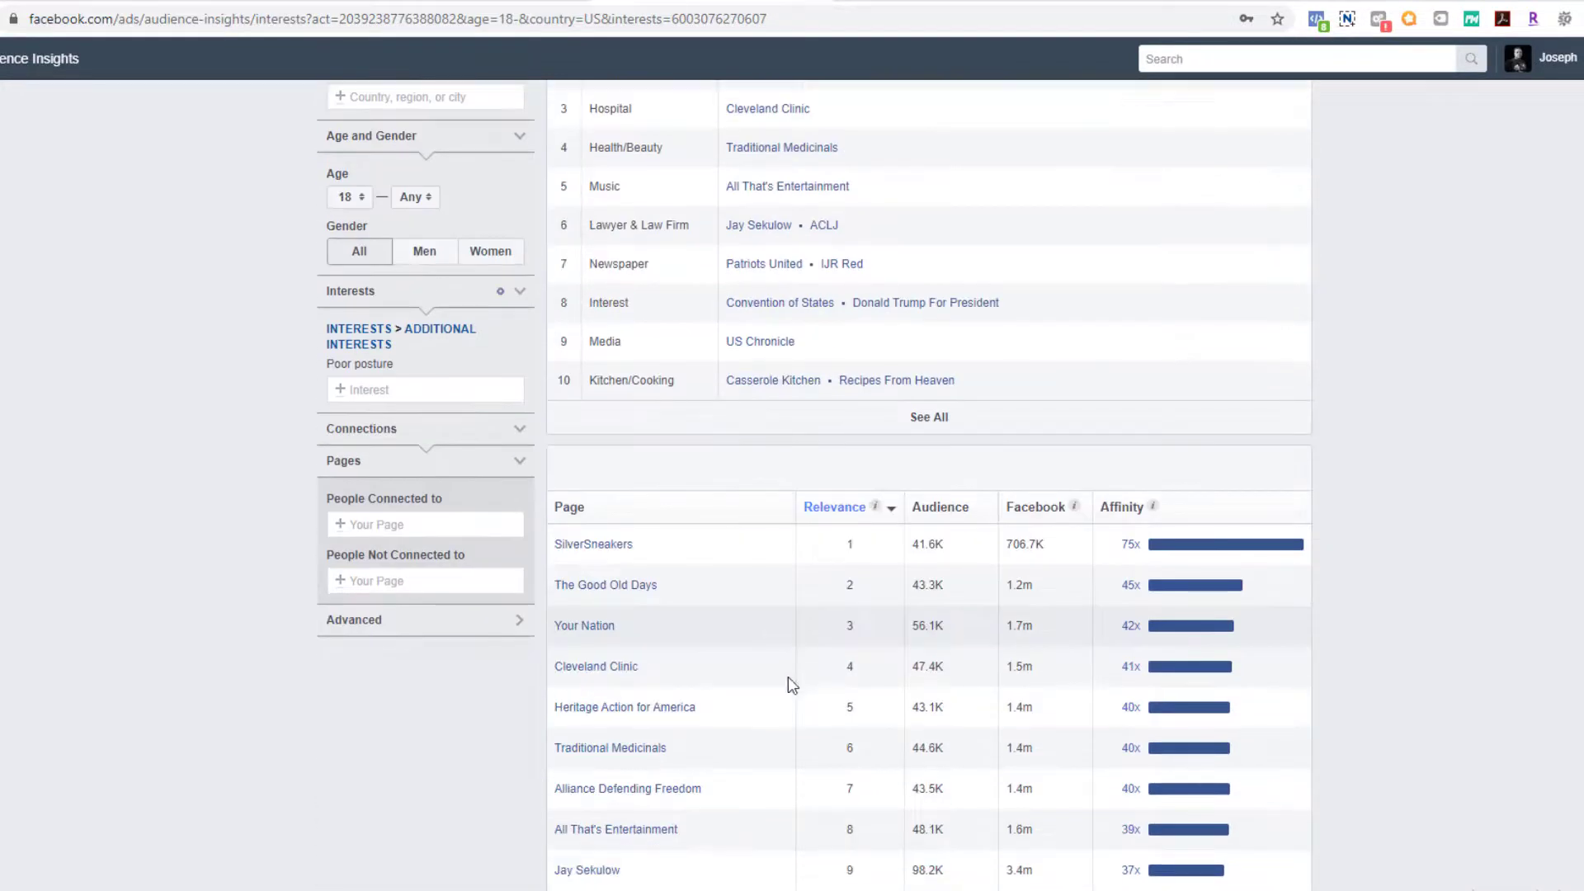
double_click(941, 544)
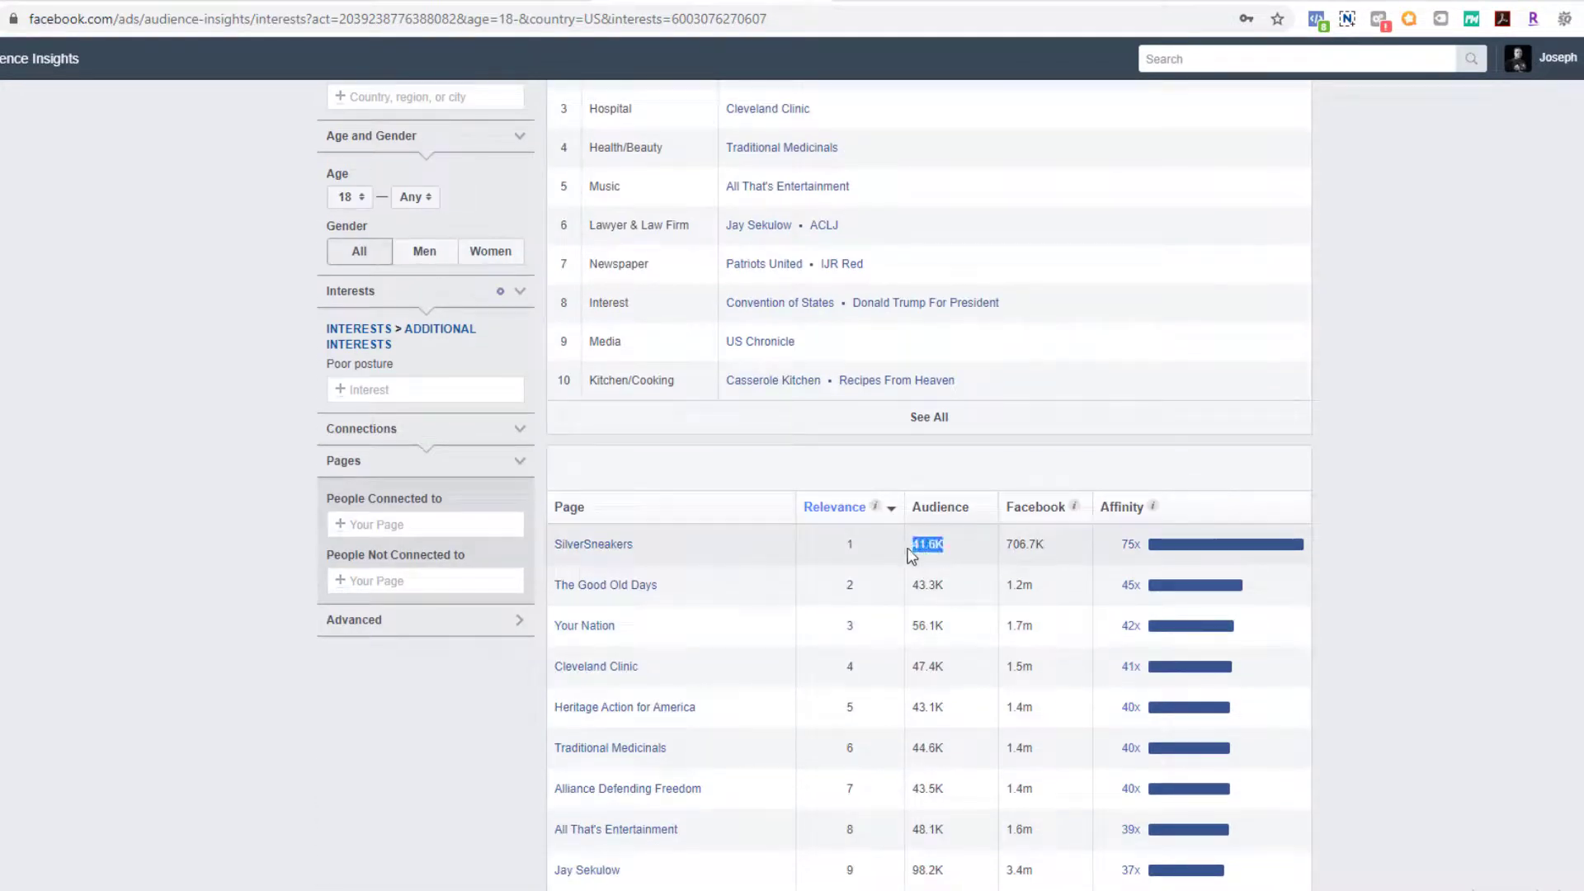
left_click(955, 555)
left_click_drag(953, 549, 889, 552)
left_click(1055, 541)
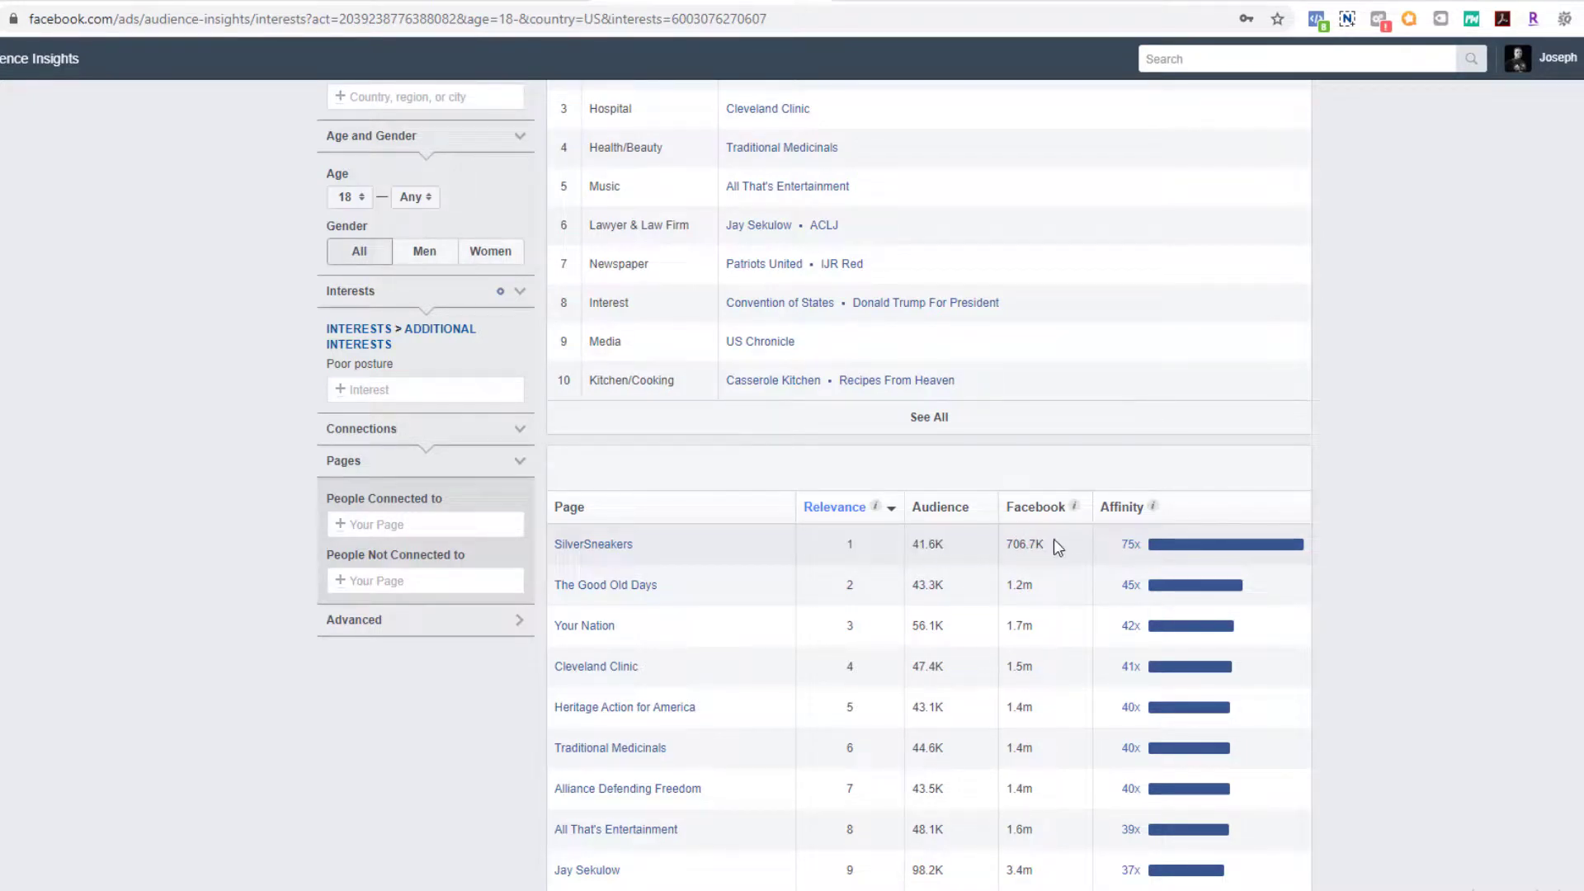